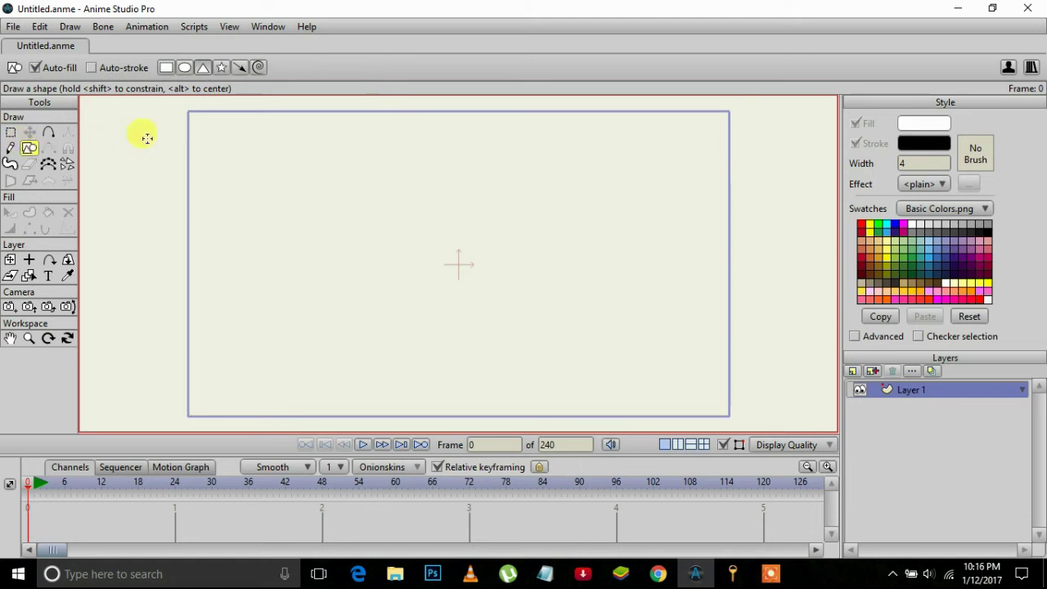
- Draw a tall triangle just beside the canvas centre and set its layer's 3D conversion to Lathe
{"action": "left_click", "coordinate": [202, 69]}
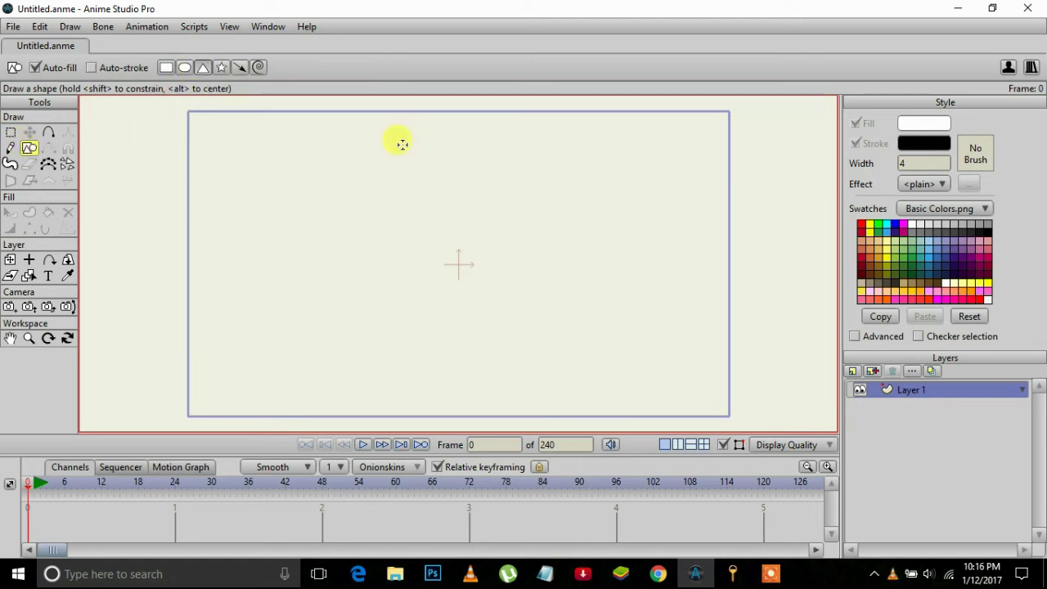
{"action": "mouse_move", "coordinate": [480, 187]}
{"action": "left_mouse_down"}
{"action": "mouse_move", "coordinate": [493, 245]}
{"action": "mouse_move", "coordinate": [524, 297]}
{"action": "mouse_move", "coordinate": [544, 305]}
{"action": "left_mouse_up"}
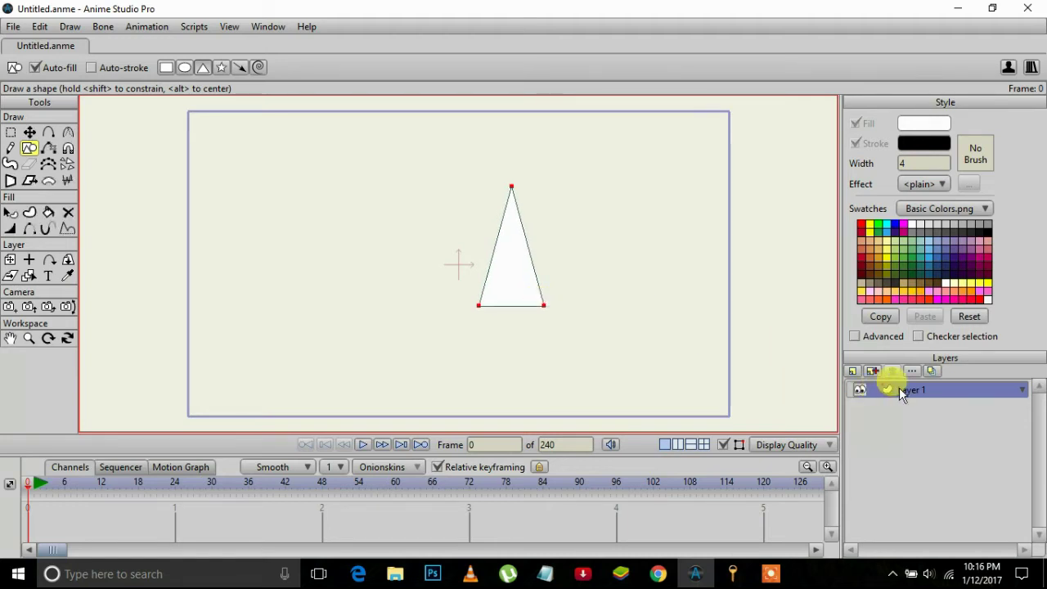
{"action": "double_click", "coordinate": [901, 393]}
{"action": "left_click", "coordinate": [727, 57]}
{"action": "left_click", "coordinate": [740, 85]}
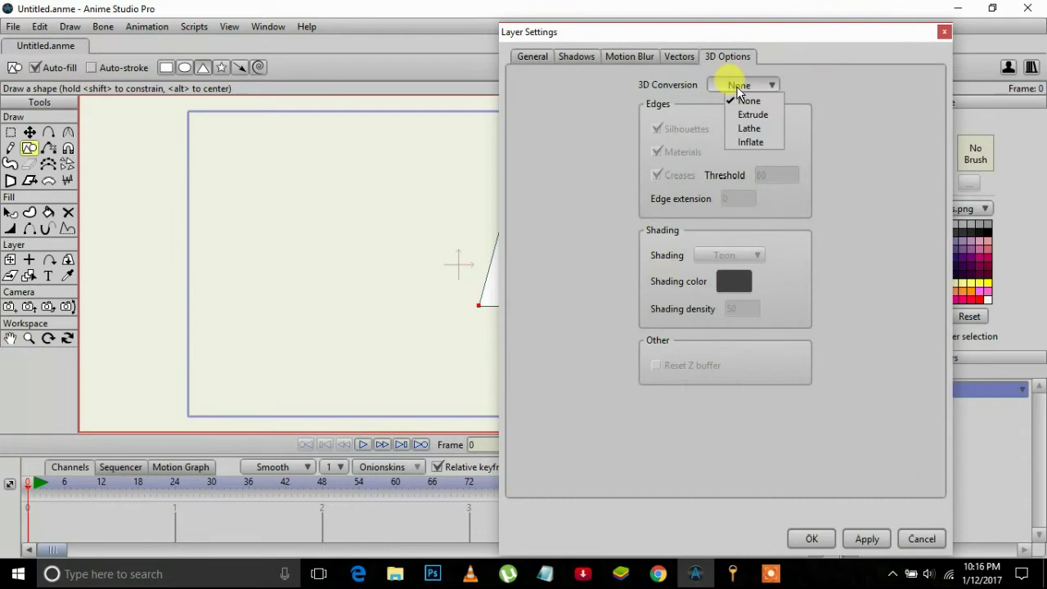
{"action": "left_click", "coordinate": [748, 128]}
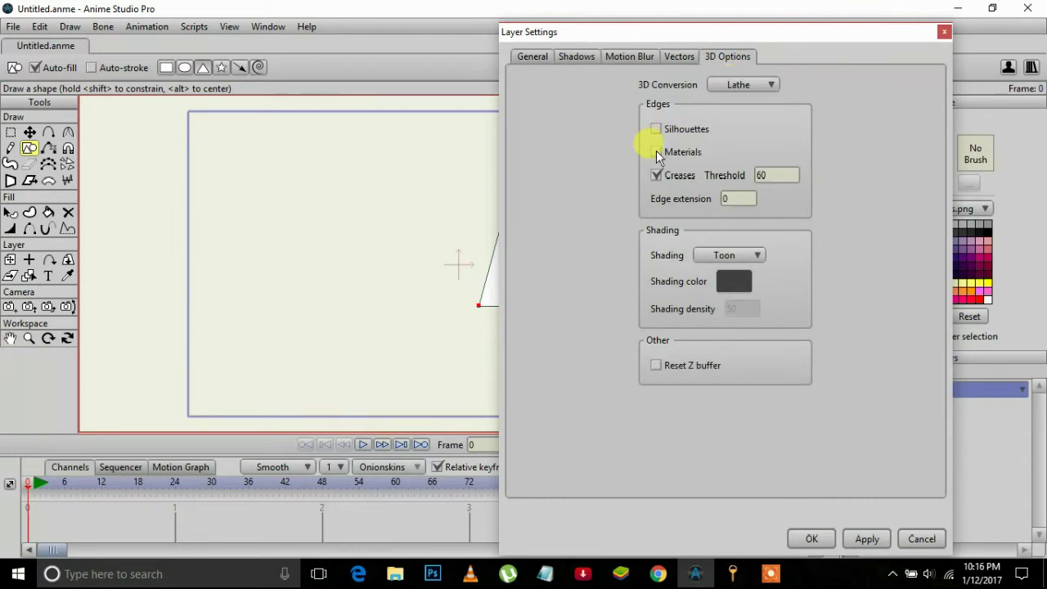
- Disable all edge options for the 3D layer, set its shading to Smooth and apply the settings
{"action": "left_click", "coordinate": [656, 175]}
{"action": "left_click", "coordinate": [715, 259]}
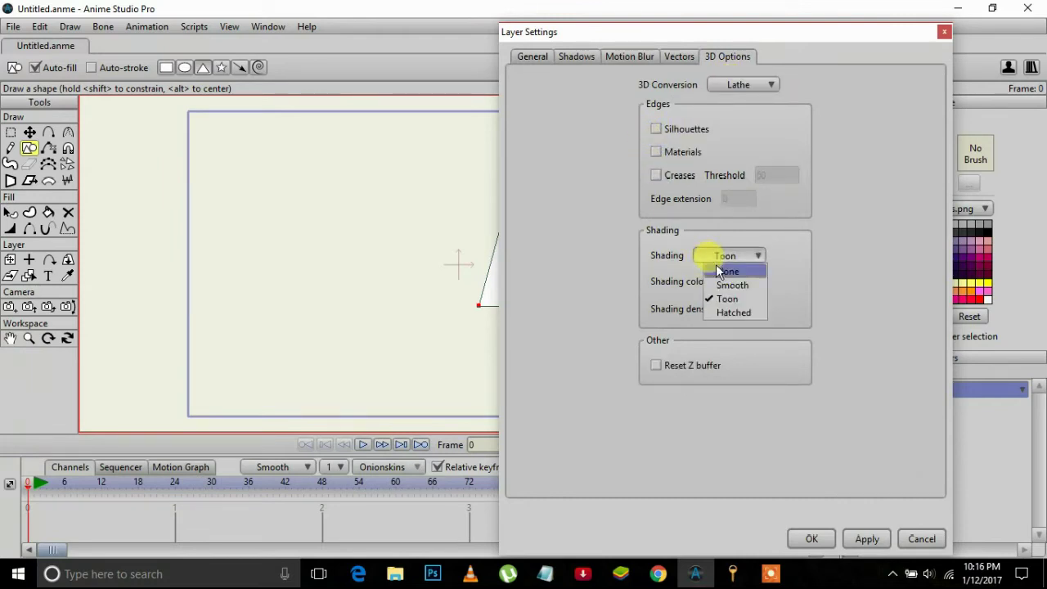
{"action": "left_click", "coordinate": [721, 286]}
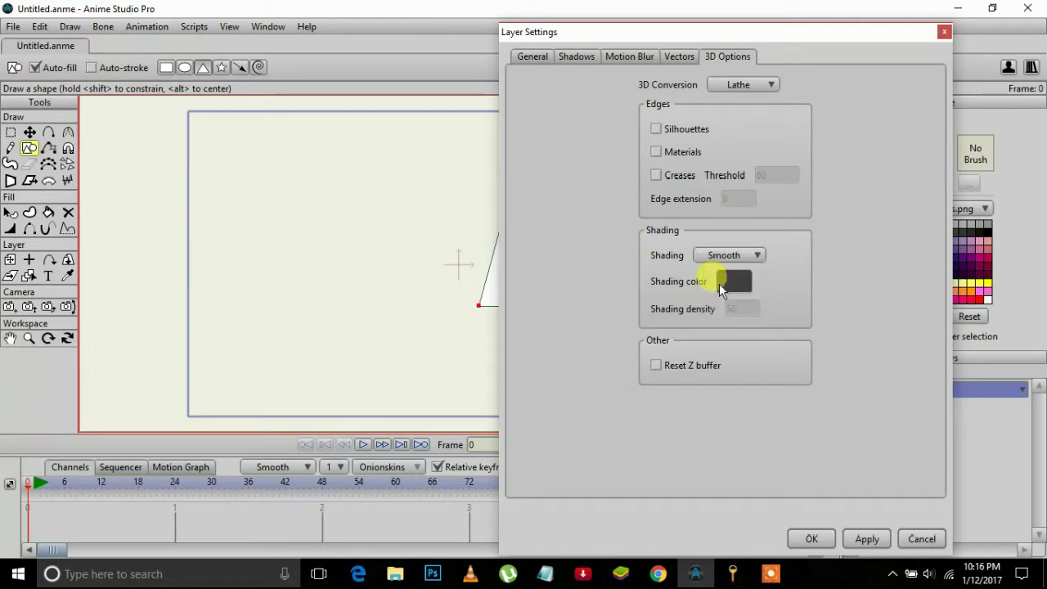
{"action": "left_click", "coordinate": [866, 534]}
{"action": "left_click", "coordinate": [808, 536]}
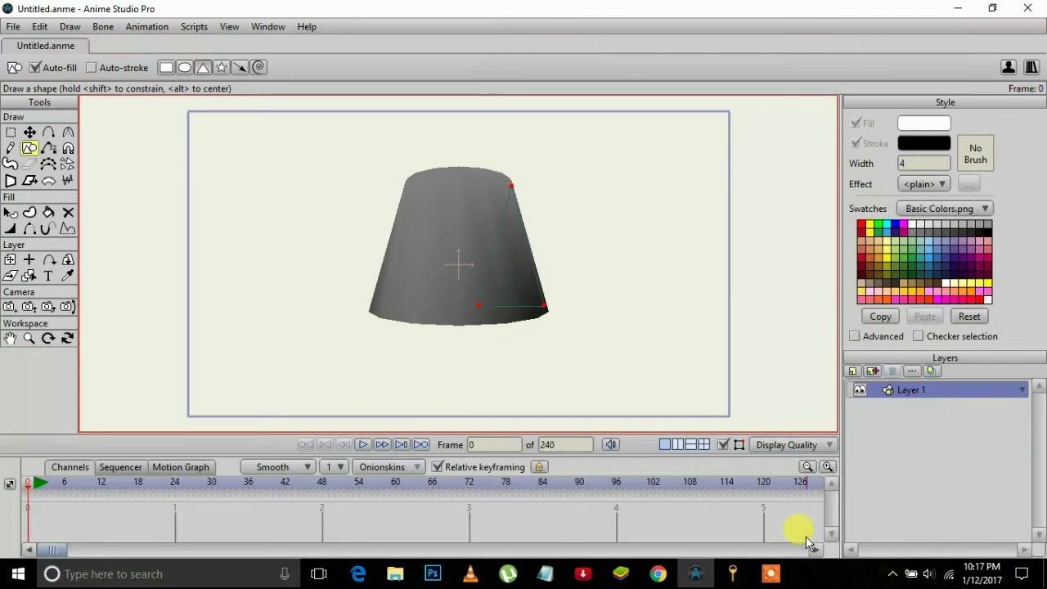
- Move the triangle's top point onto the centre axis and pull its base points inward to form a narrow cone
{"action": "left_click", "coordinate": [29, 133]}
{"action": "mouse_move", "coordinate": [507, 191]}
{"action": "left_mouse_down"}
{"action": "mouse_move", "coordinate": [498, 169]}
{"action": "mouse_move", "coordinate": [494, 205]}
{"action": "mouse_move", "coordinate": [474, 203]}
{"action": "mouse_move", "coordinate": [458, 159]}
{"action": "mouse_move", "coordinate": [442, 155]}
{"action": "mouse_move", "coordinate": [491, 155]}
{"action": "left_mouse_up"}
{"action": "left_click", "coordinate": [67, 132]}
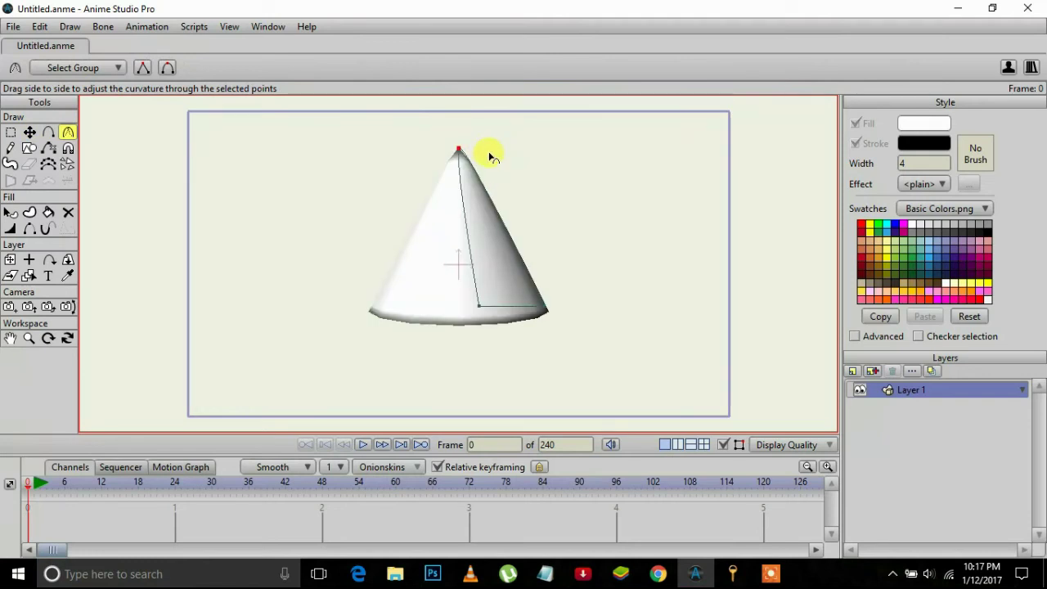
{"action": "left_click", "coordinate": [29, 132]}
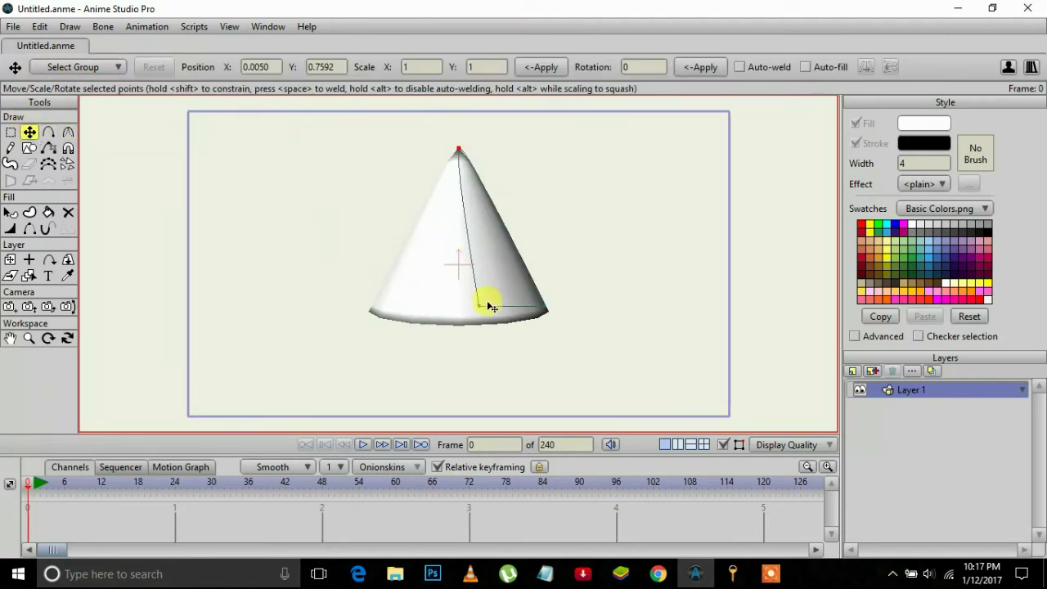
{"action": "mouse_move", "coordinate": [484, 308]}
{"action": "left_mouse_down"}
{"action": "mouse_move", "coordinate": [469, 304]}
{"action": "mouse_move", "coordinate": [525, 287]}
{"action": "mouse_move", "coordinate": [475, 296]}
{"action": "mouse_move", "coordinate": [479, 327]}
{"action": "mouse_move", "coordinate": [481, 309]}
{"action": "left_mouse_up"}
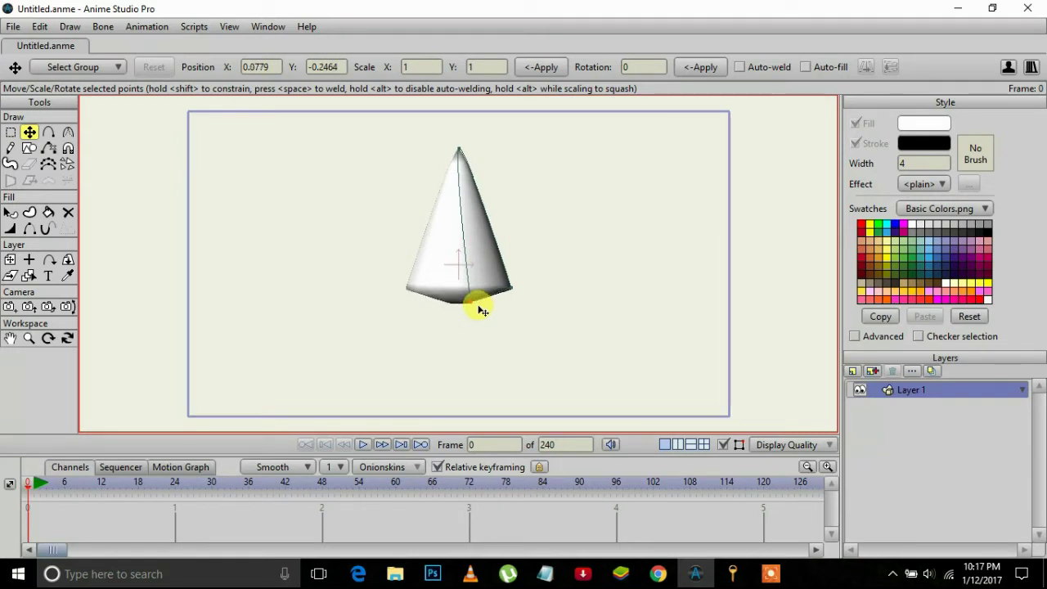
- Duplicate the whole triangle profile and place the copy below the cone at about X 0.275, Y -0.367
{"action": "key", "text": "ctrl+a"}
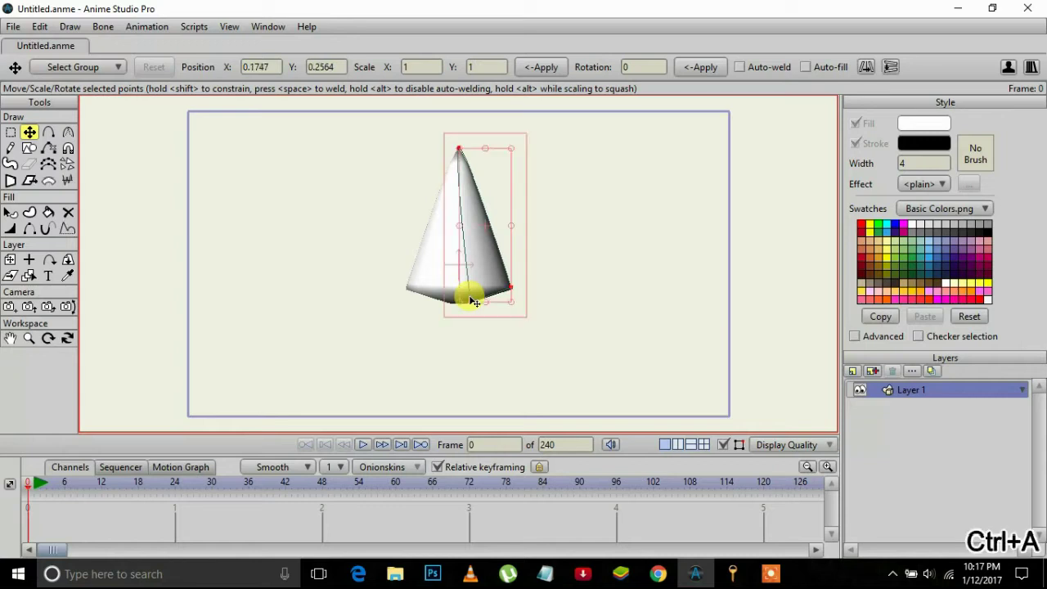
{"action": "key", "text": "ctrl+c"}
{"action": "key", "text": "ctrl+v"}
{"action": "left_click", "coordinate": [486, 228]}
{"action": "left_click_drag", "start_coordinate": [486, 228], "coordinate": [501, 320]}
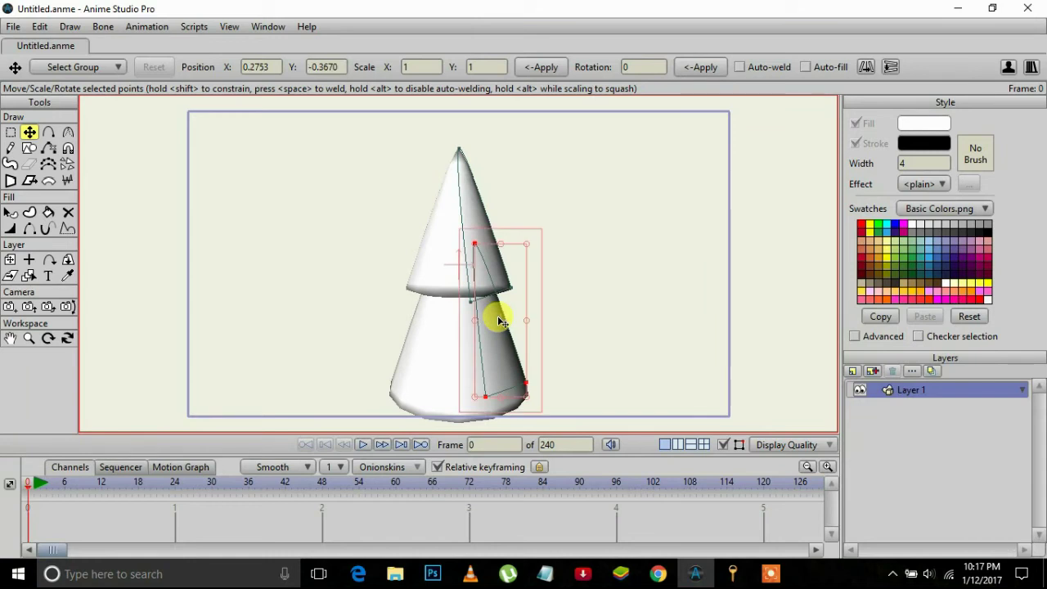
- Move the copied profile farther down, clear of the upper cone, and deselect its points
{"action": "left_click", "coordinate": [29, 337]}
{"action": "left_click_drag", "start_coordinate": [428, 322], "coordinate": [369, 280]}
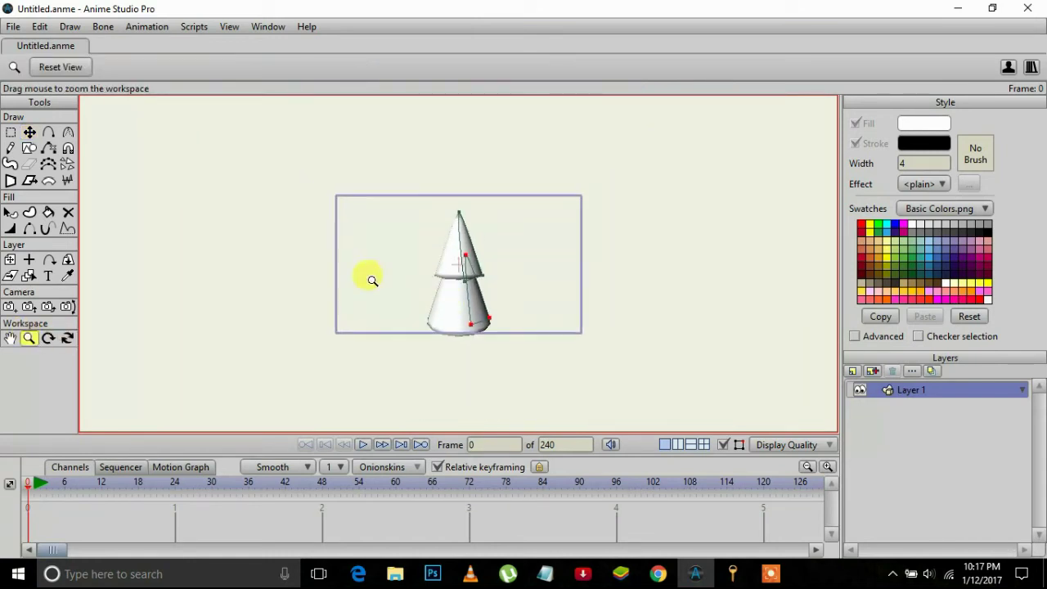
{"action": "left_click", "coordinate": [29, 132]}
{"action": "left_click_drag", "start_coordinate": [479, 297], "coordinate": [483, 354]}
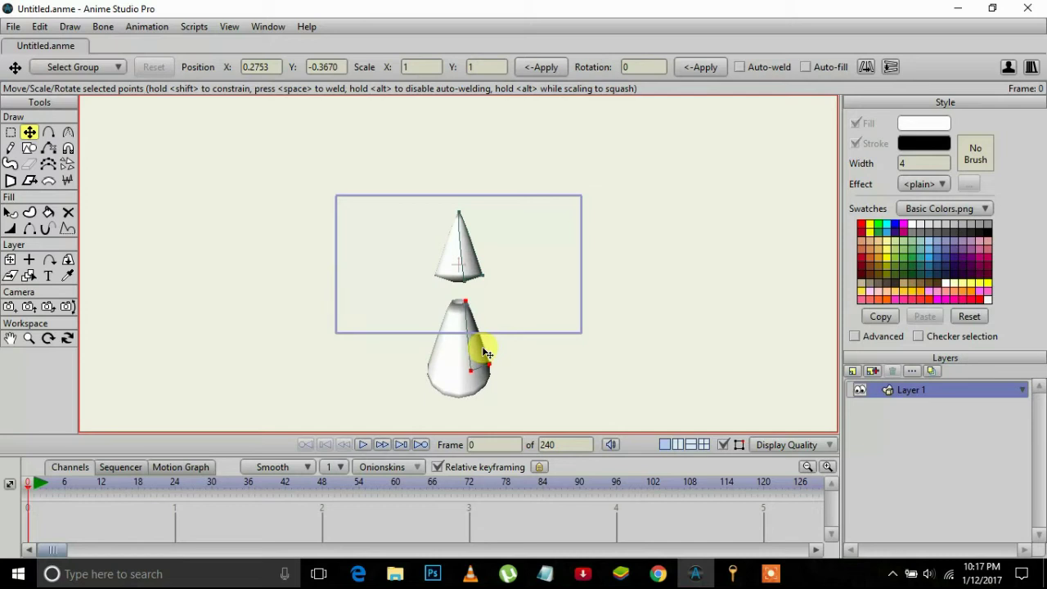
{"action": "left_click", "coordinate": [485, 321]}
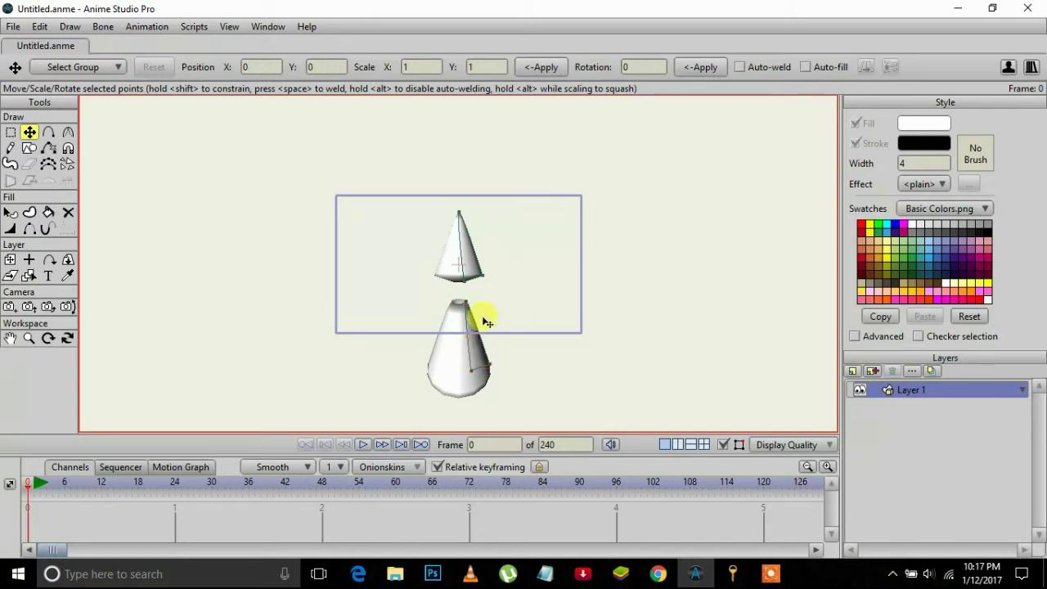
- Round the top point of the lower profile and move it up to the centre axis inside the cone's base
{"action": "left_click", "coordinate": [68, 131]}
{"action": "mouse_move", "coordinate": [467, 305]}
{"action": "left_mouse_down"}
{"action": "mouse_move", "coordinate": [608, 306]}
{"action": "mouse_move", "coordinate": [746, 331]}
{"action": "left_mouse_up"}
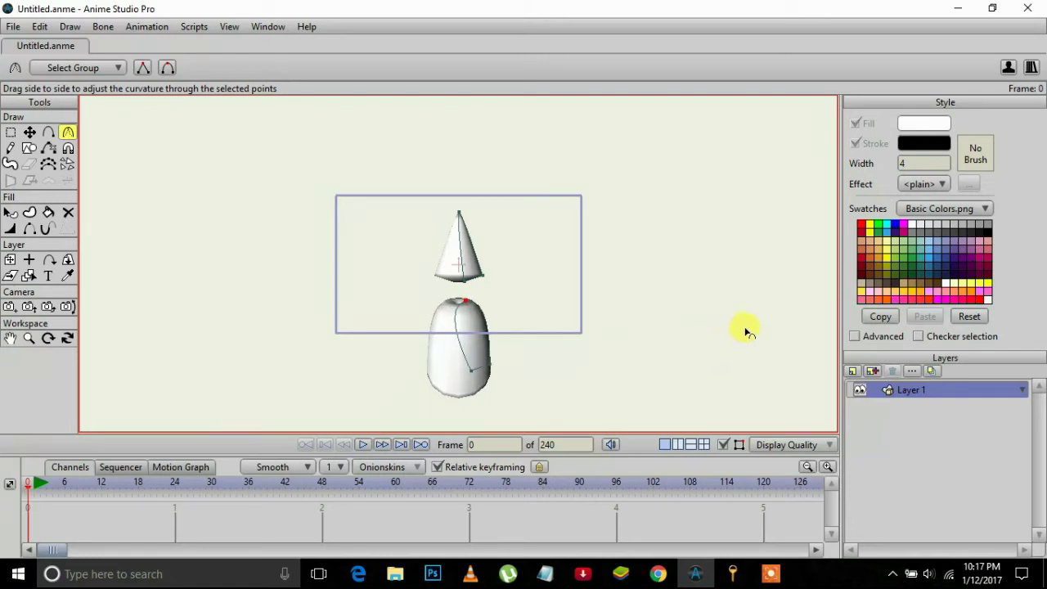
{"action": "left_click", "coordinate": [48, 131]}
{"action": "left_click", "coordinate": [30, 131]}
{"action": "left_click_drag", "start_coordinate": [473, 308], "coordinate": [472, 280]}
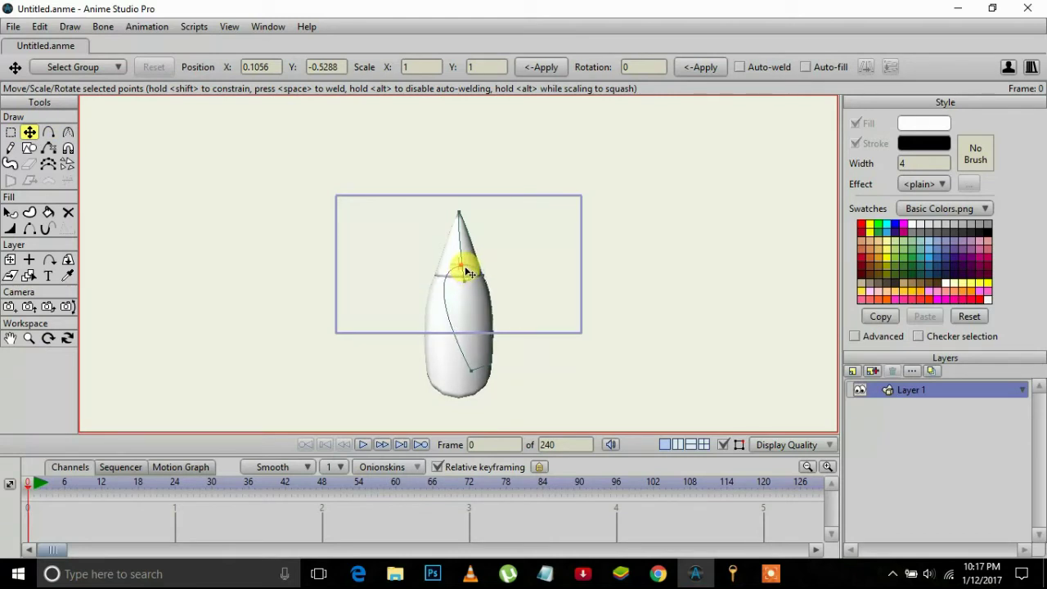
- Move the lower profile's inner bottom corner across the centre axis and refine the curvature of the profile's points
{"action": "left_click_drag", "start_coordinate": [472, 377], "coordinate": [442, 384]}
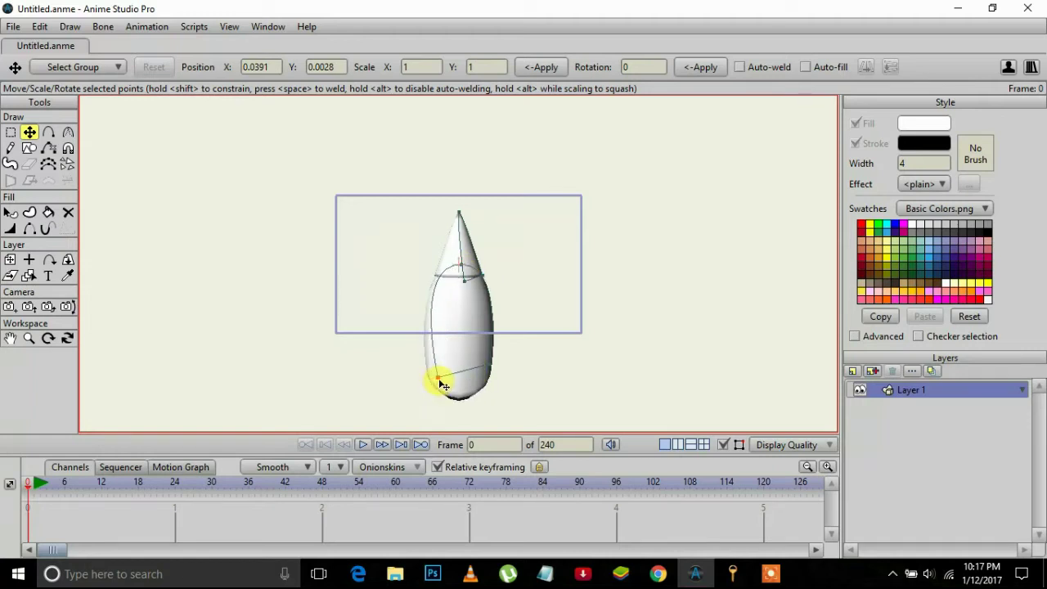
{"action": "left_click", "coordinate": [459, 266], "text": "shift"}
{"action": "left_click", "coordinate": [68, 132]}
{"action": "left_click_drag", "start_coordinate": [469, 282], "coordinate": [434, 272]}
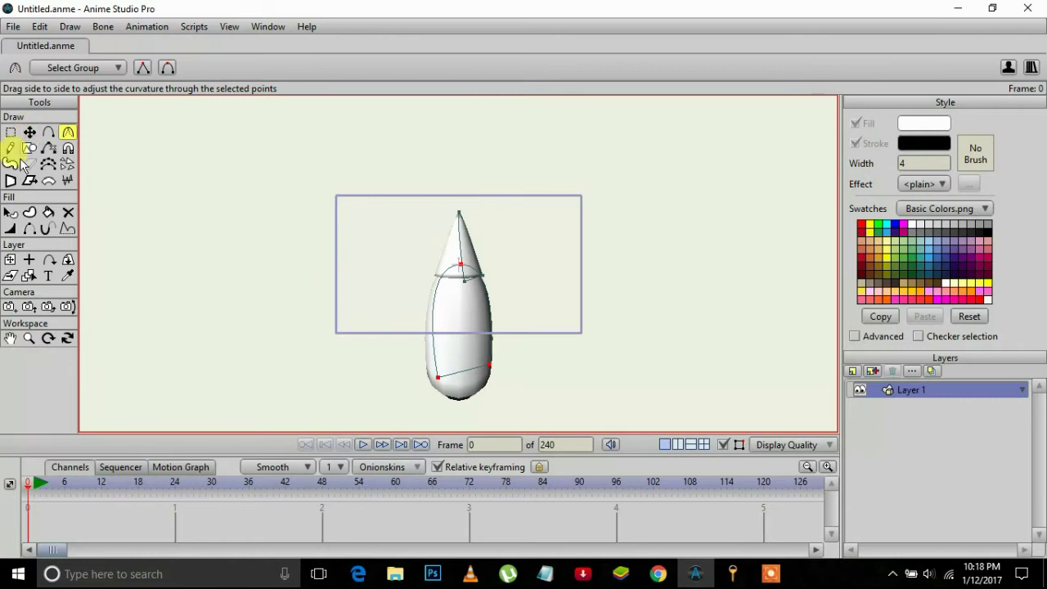
- Set the cone shape's fill colour to dark grey 363636, then select the white body shape
{"action": "left_click", "coordinate": [9, 213]}
{"action": "left_click", "coordinate": [471, 248]}
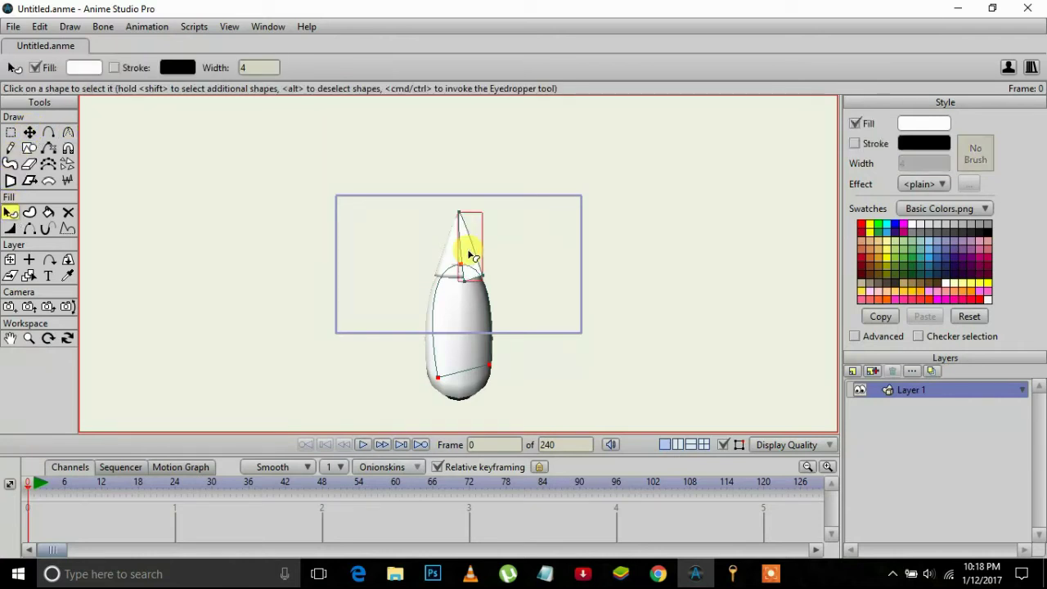
{"action": "left_click", "coordinate": [922, 129]}
{"action": "left_click_drag", "start_coordinate": [755, 192], "coordinate": [621, 251]}
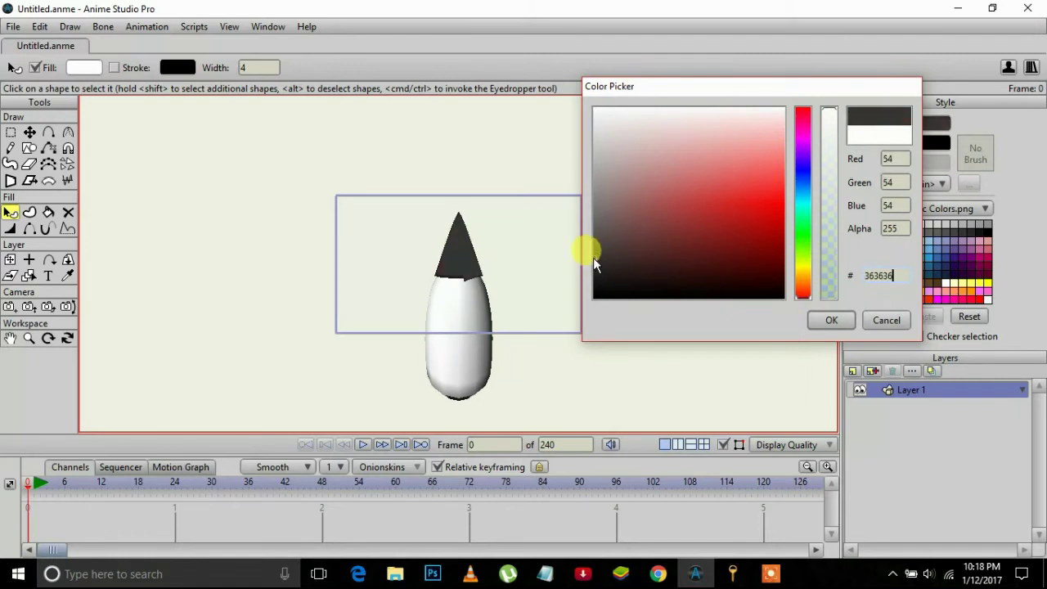
{"action": "left_click", "coordinate": [833, 322]}
{"action": "left_click", "coordinate": [496, 258]}
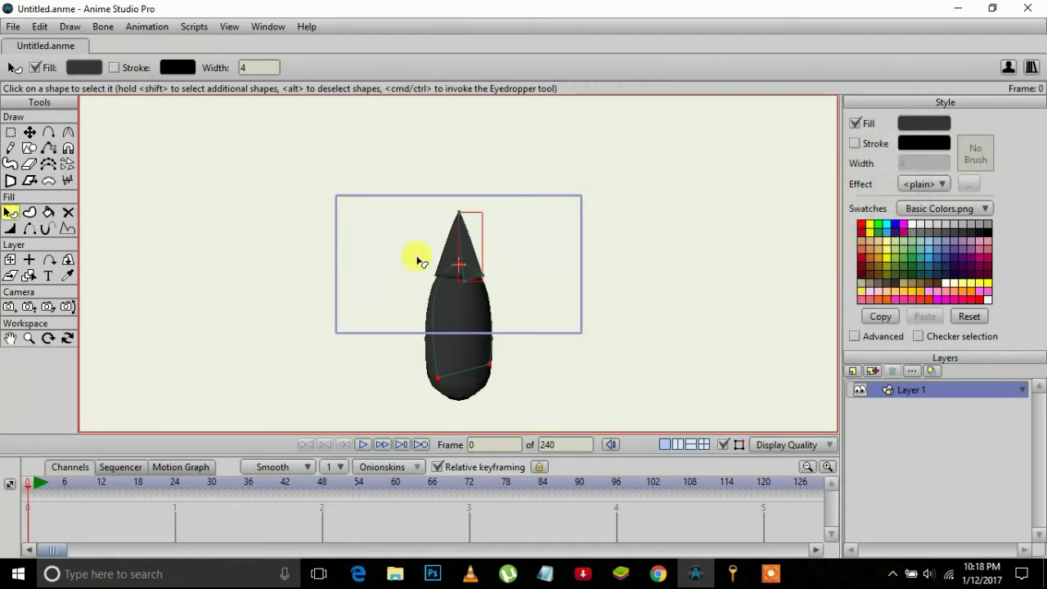
{"action": "left_click", "coordinate": [465, 349]}
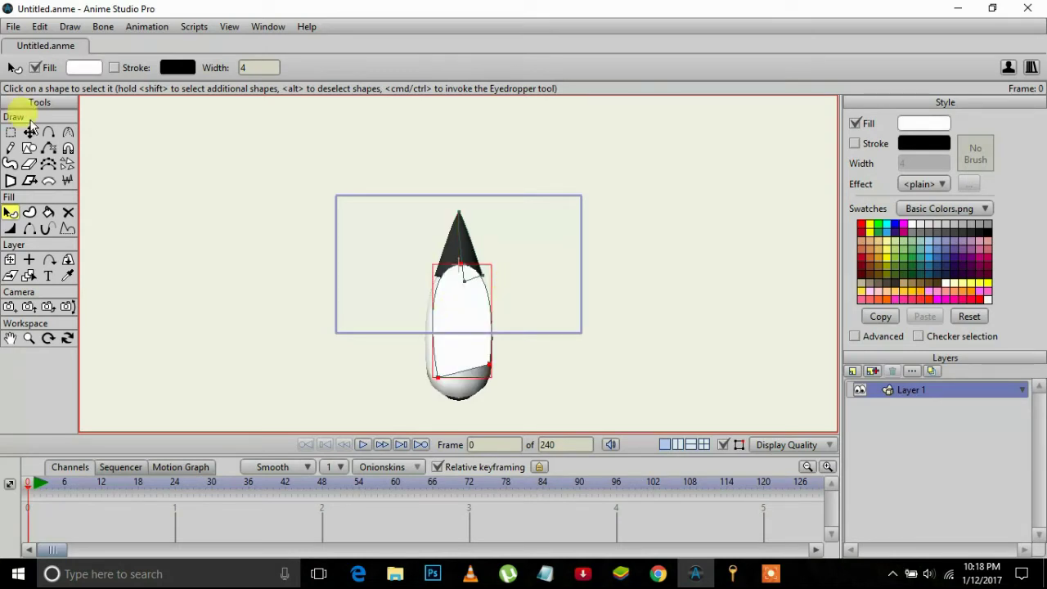
- Examine the 3D shape from other angles, with and without the construction points shown
{"action": "left_click", "coordinate": [68, 132]}
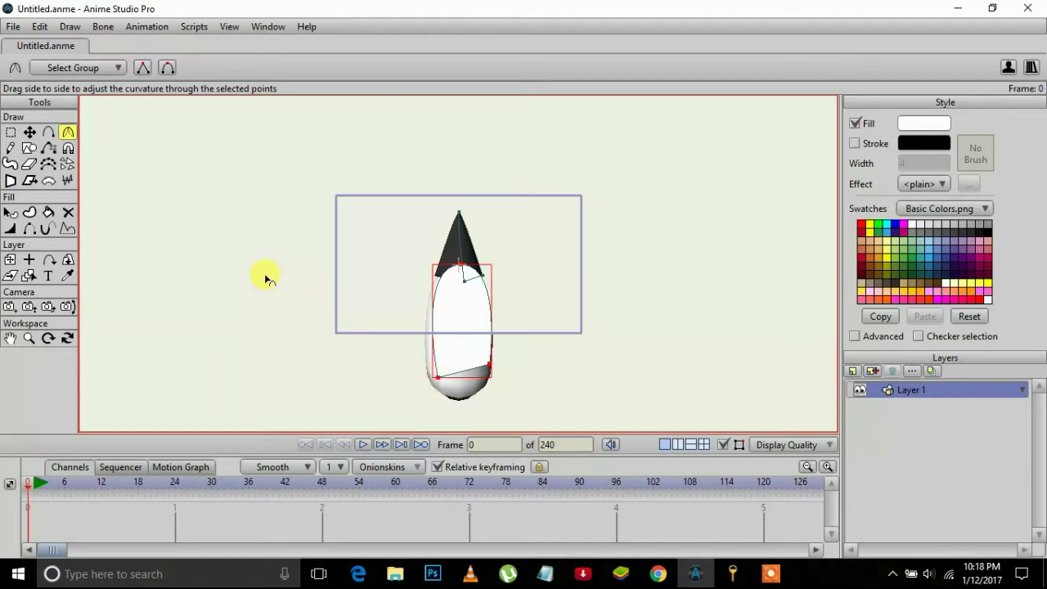
{"action": "left_click", "coordinate": [28, 132]}
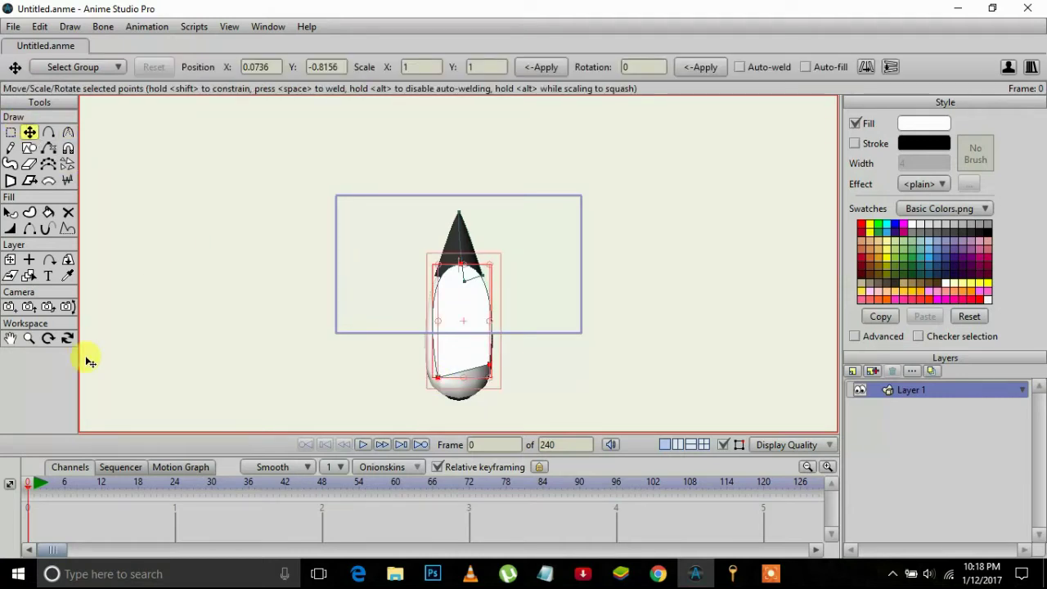
{"action": "left_click", "coordinate": [67, 338]}
{"action": "left_click_drag", "start_coordinate": [297, 311], "coordinate": [842, 336]}
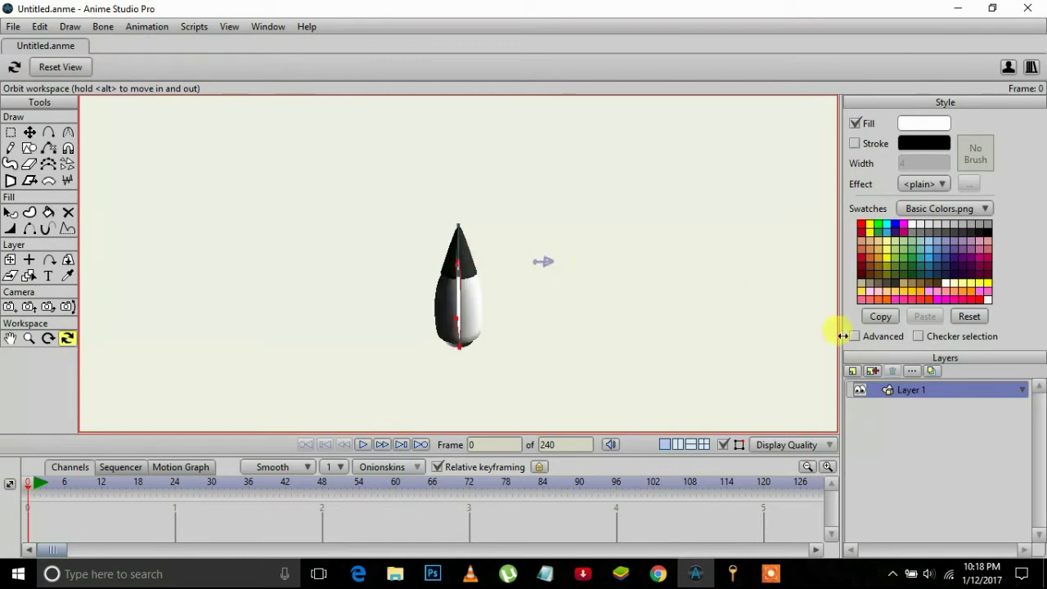
{"action": "left_click", "coordinate": [723, 445]}
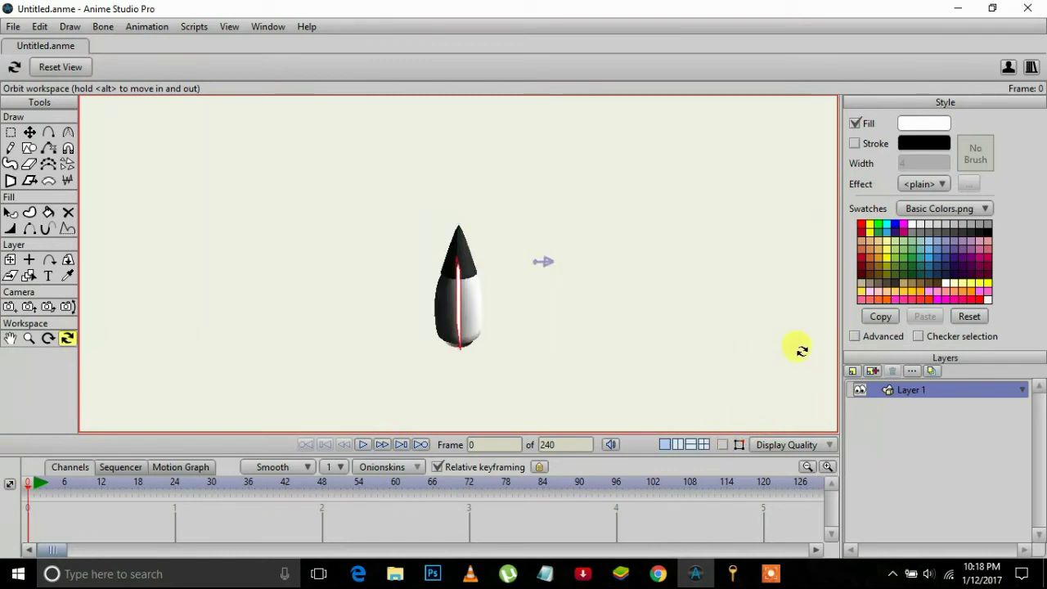
{"action": "mouse_move", "coordinate": [551, 332]}
{"action": "left_mouse_down"}
{"action": "mouse_move", "coordinate": [438, 306]}
{"action": "mouse_move", "coordinate": [346, 234]}
{"action": "mouse_move", "coordinate": [626, 274]}
{"action": "mouse_move", "coordinate": [424, 311]}
{"action": "left_mouse_up"}
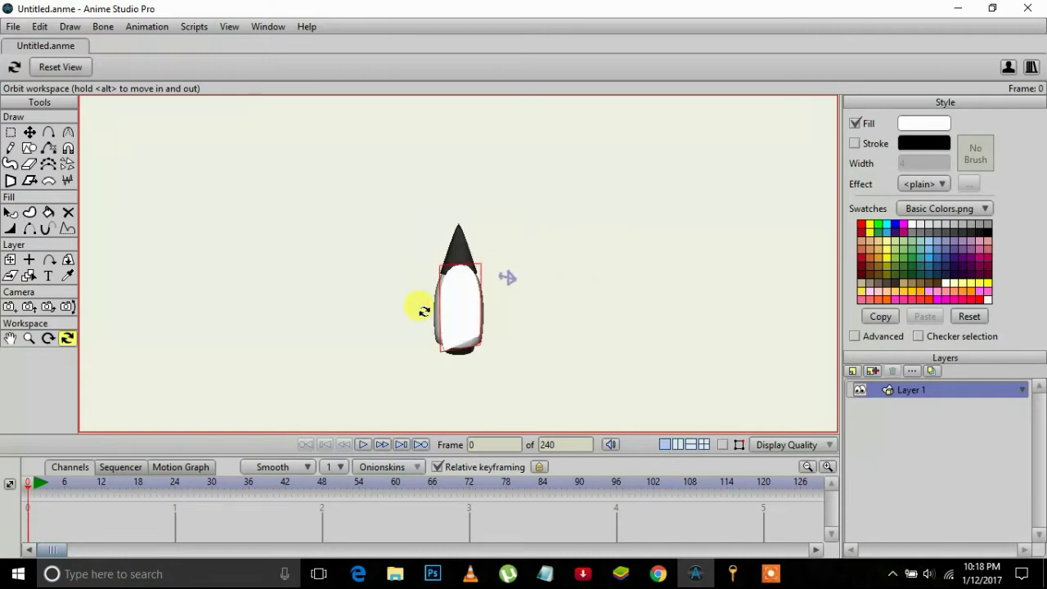
{"action": "left_click", "coordinate": [720, 445]}
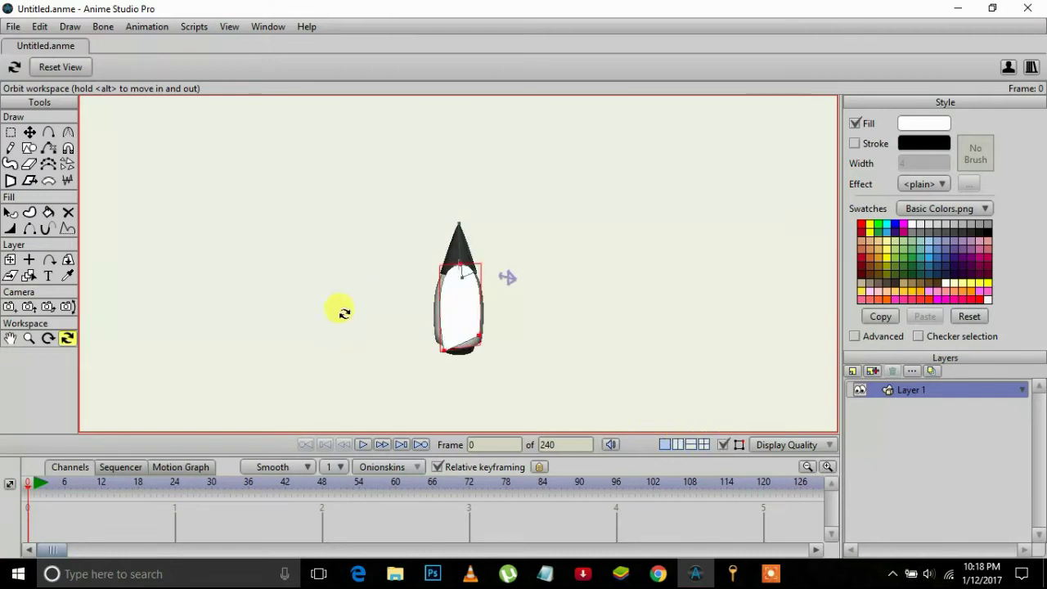
- Move the cone's outer base point down to about X 0.371, Y -0.247 so the cone covers the body's rounded top
{"action": "left_click", "coordinate": [28, 337]}
{"action": "mouse_move", "coordinate": [303, 311]}
{"action": "left_mouse_down"}
{"action": "mouse_move", "coordinate": [532, 276]}
{"action": "mouse_move", "coordinate": [510, 299]}
{"action": "mouse_move", "coordinate": [394, 306]}
{"action": "mouse_move", "coordinate": [542, 308]}
{"action": "mouse_move", "coordinate": [572, 327]}
{"action": "left_mouse_up"}
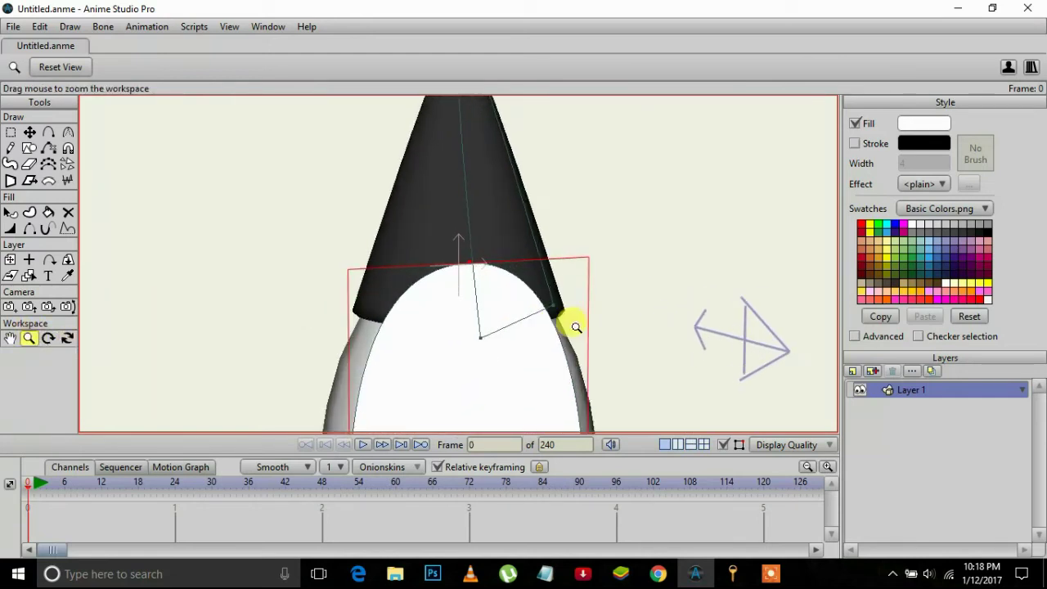
{"action": "left_click", "coordinate": [28, 132]}
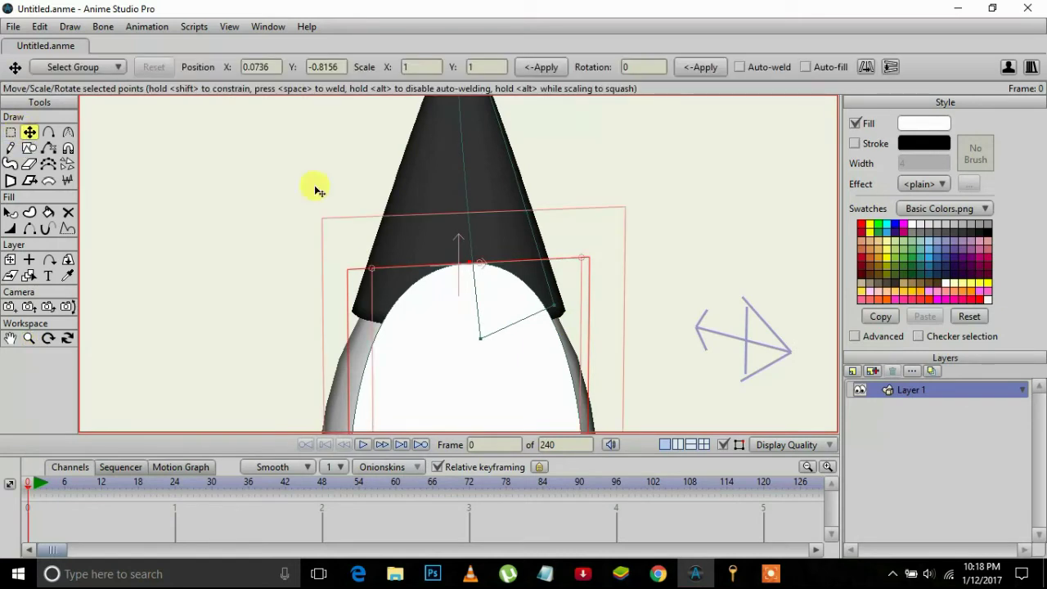
{"action": "left_click", "coordinate": [562, 313]}
{"action": "left_click_drag", "start_coordinate": [557, 310], "coordinate": [561, 335]}
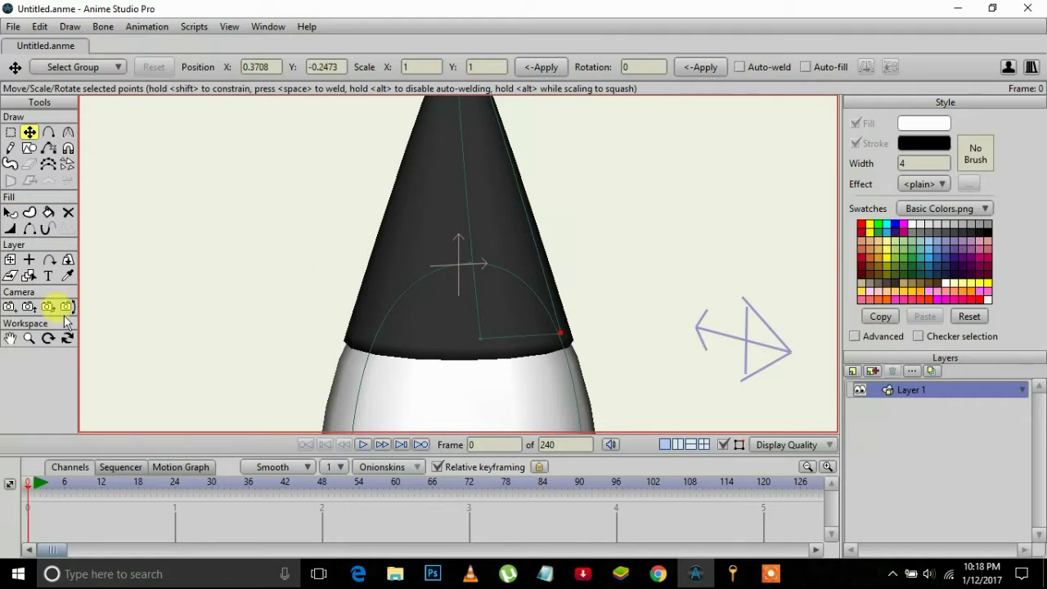
- Lower the cone's tip point on the centre axis to about Y 0.673
{"action": "left_click", "coordinate": [11, 336]}
{"action": "left_click_drag", "start_coordinate": [245, 221], "coordinate": [260, 353]}
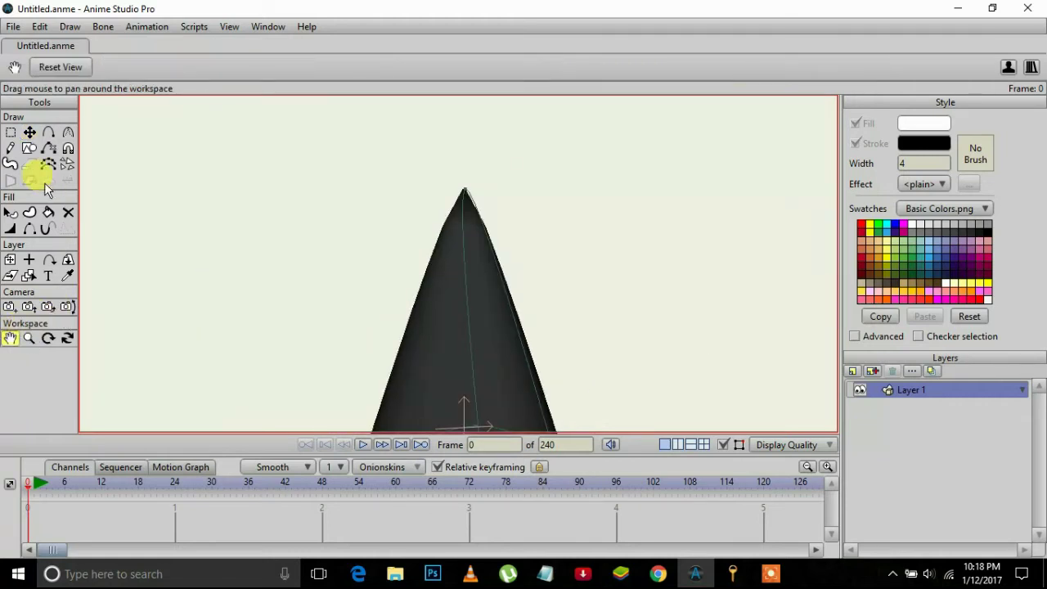
{"action": "left_click", "coordinate": [30, 132]}
{"action": "left_click_drag", "start_coordinate": [462, 199], "coordinate": [462, 223]}
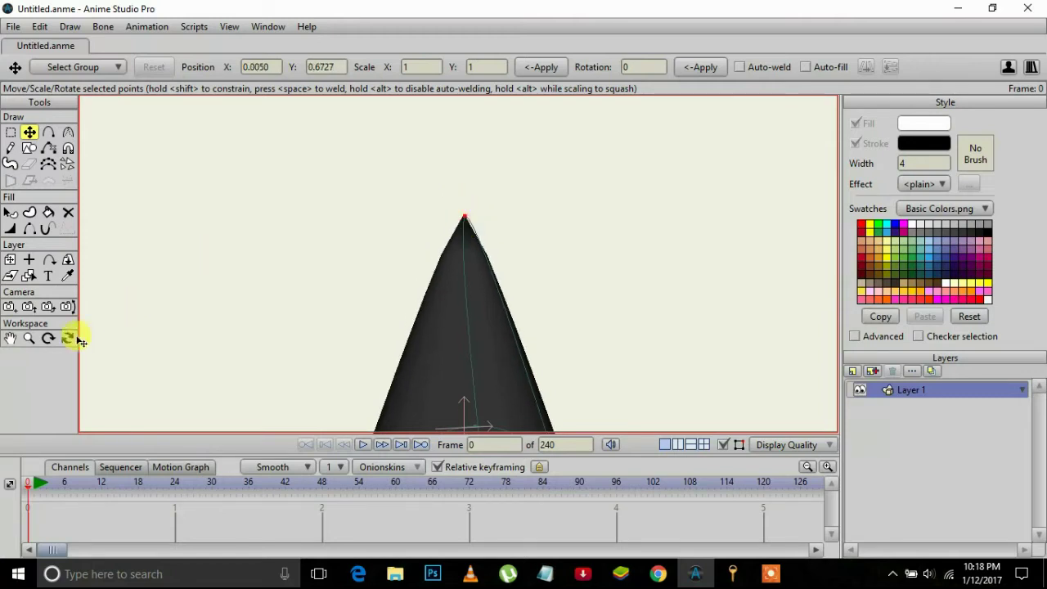
{"action": "left_click", "coordinate": [29, 338]}
{"action": "left_click_drag", "start_coordinate": [249, 290], "coordinate": [311, 327]}
{"action": "left_click", "coordinate": [11, 339]}
{"action": "left_click_drag", "start_coordinate": [249, 362], "coordinate": [281, 382]}
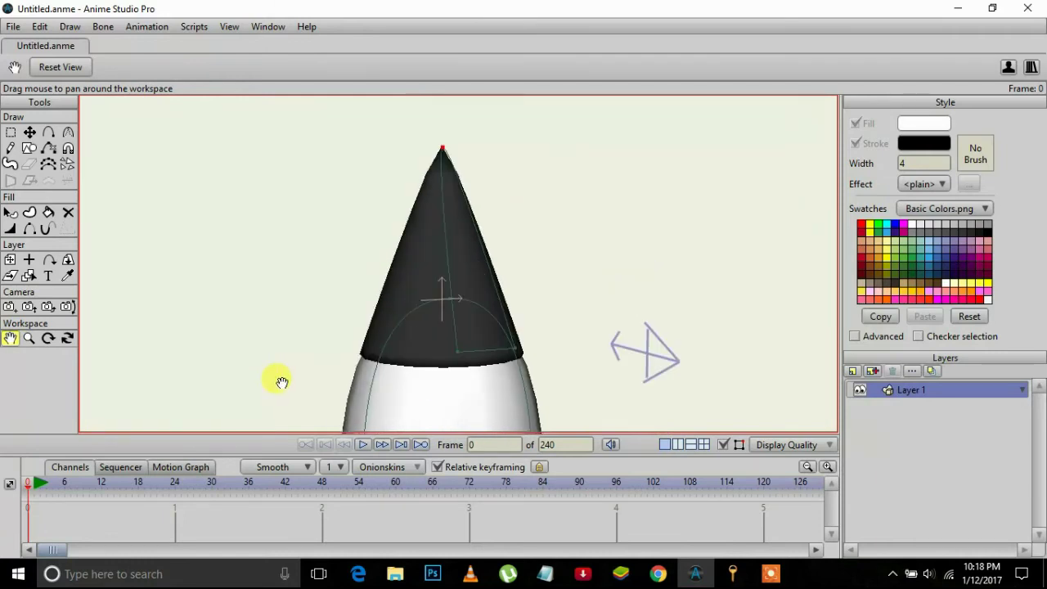
- Nudge the cone's tip point slightly further down along the centre axis
{"action": "left_click", "coordinate": [68, 132]}
{"action": "mouse_move", "coordinate": [449, 150]}
{"action": "left_mouse_down"}
{"action": "mouse_move", "coordinate": [472, 156]}
{"action": "mouse_move", "coordinate": [446, 164]}
{"action": "left_mouse_up"}
{"action": "left_click", "coordinate": [29, 131]}
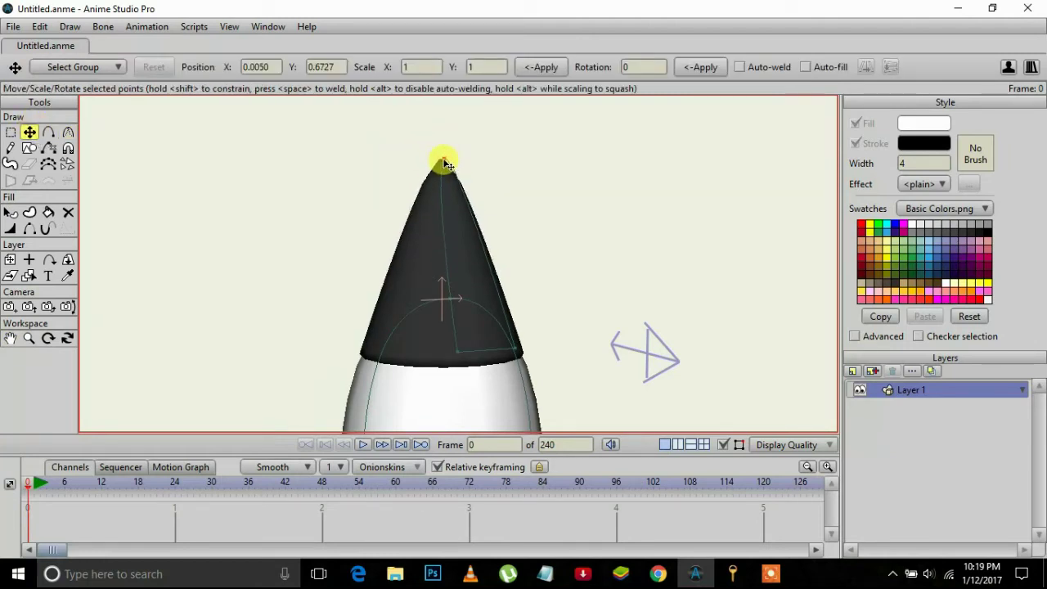
- Examine the whole object from a distance and from other angles
{"action": "left_click", "coordinate": [28, 338]}
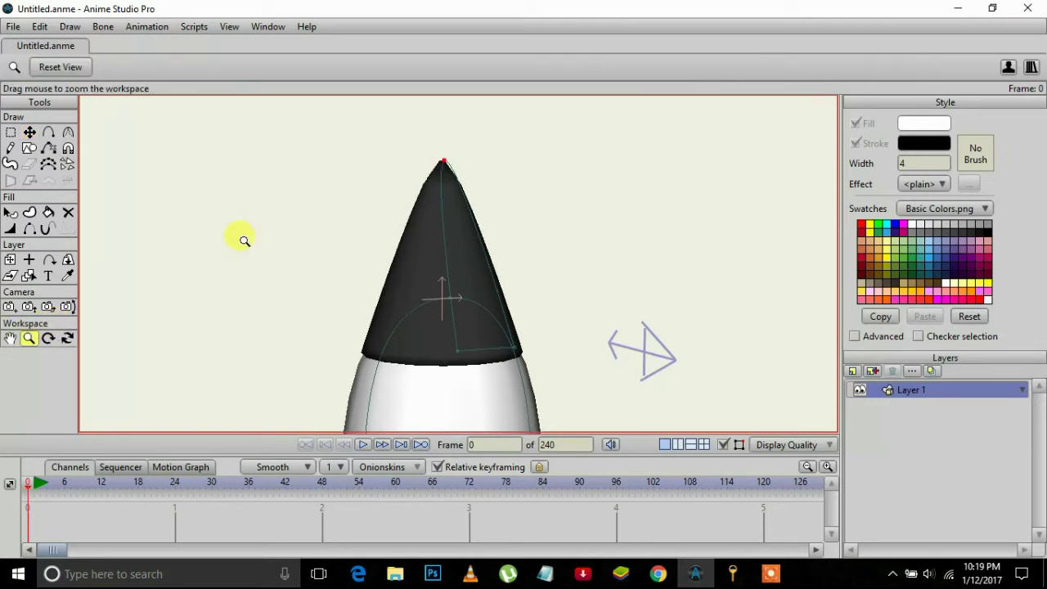
{"action": "left_click", "coordinate": [10, 338]}
{"action": "left_click_drag", "start_coordinate": [204, 210], "coordinate": [262, 194]}
{"action": "left_click", "coordinate": [29, 337]}
{"action": "left_click_drag", "start_coordinate": [355, 297], "coordinate": [184, 299]}
{"action": "left_click", "coordinate": [9, 337]}
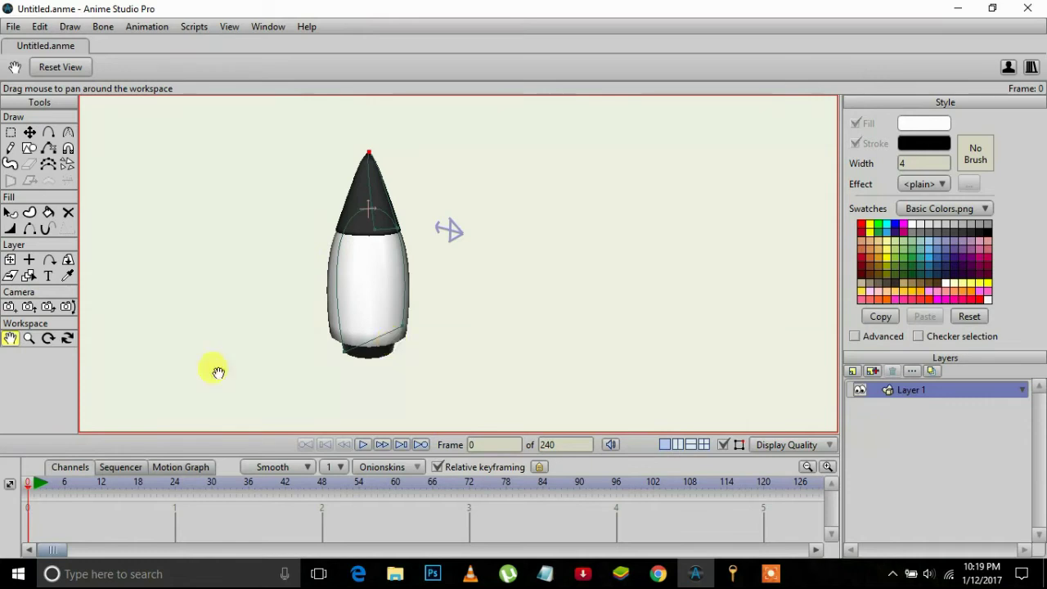
{"action": "left_click", "coordinate": [67, 337]}
{"action": "mouse_move", "coordinate": [183, 317]}
{"action": "left_mouse_down"}
{"action": "mouse_move", "coordinate": [488, 264]}
{"action": "mouse_move", "coordinate": [507, 224]}
{"action": "mouse_move", "coordinate": [499, 140]}
{"action": "mouse_move", "coordinate": [507, 247]}
{"action": "mouse_move", "coordinate": [485, 351]}
{"action": "mouse_move", "coordinate": [637, 294]}
{"action": "left_mouse_up"}
{"action": "left_click_drag", "start_coordinate": [560, 304], "coordinate": [600, 294]}
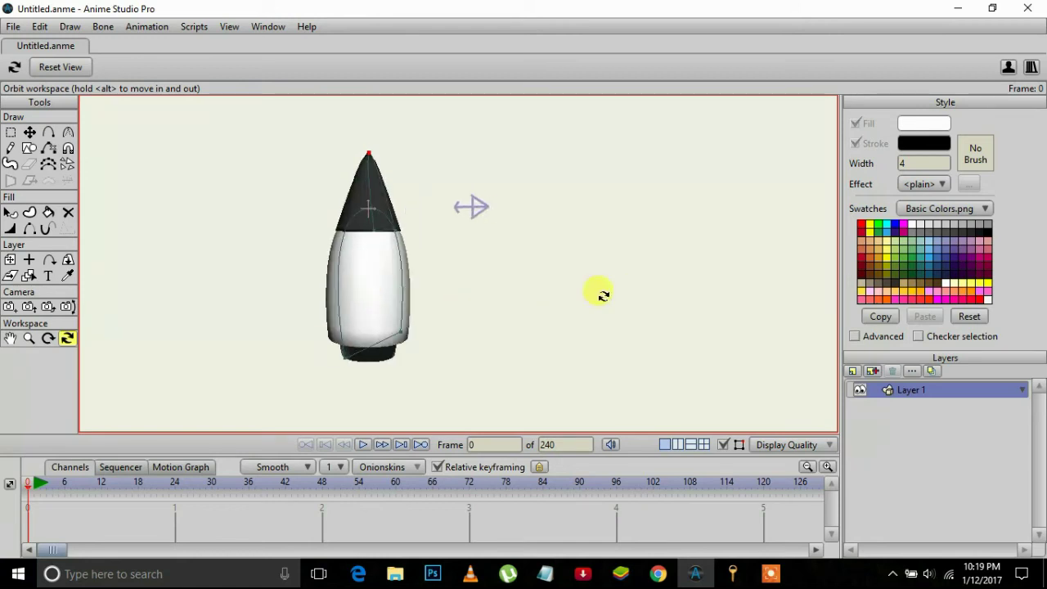
- Duplicate Layer 1 and place the copy, Layer 2, below it
{"action": "left_click", "coordinate": [873, 373]}
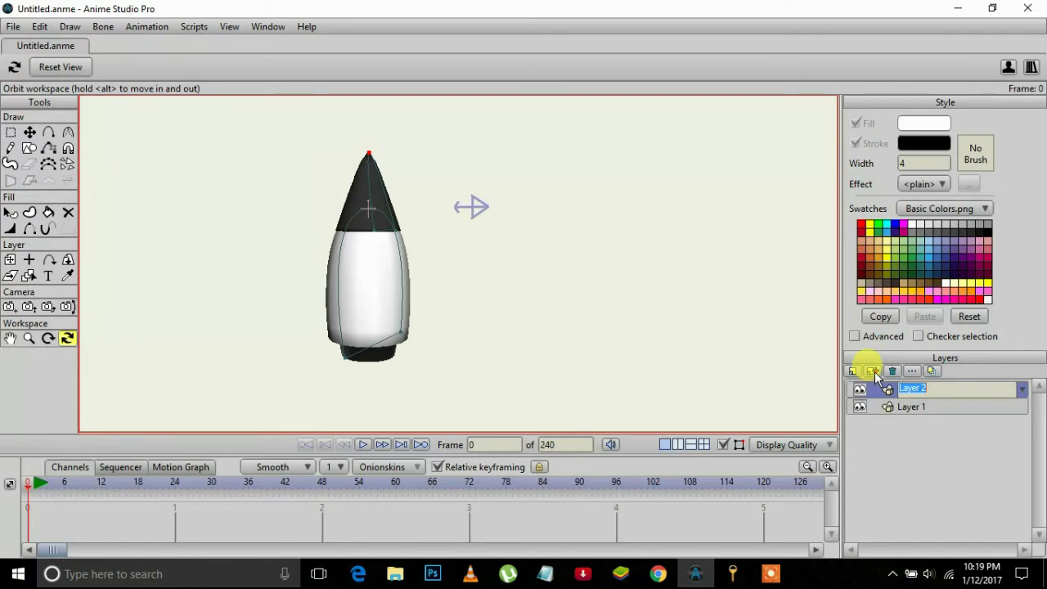
{"action": "left_click_drag", "start_coordinate": [881, 384], "coordinate": [900, 431]}
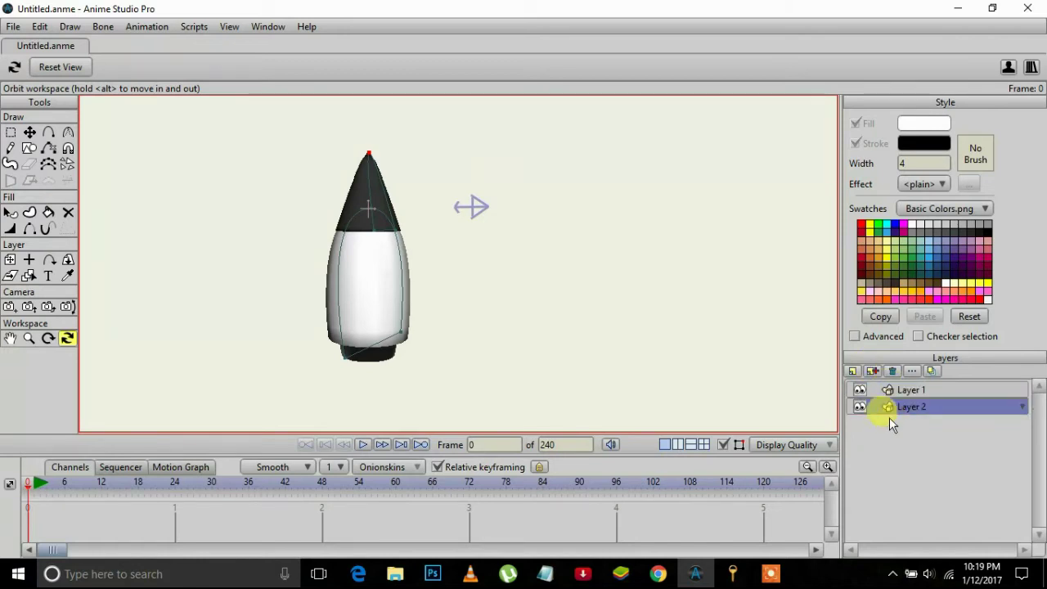
- Delete all points in Layer 2 so that it is empty
{"action": "left_click", "coordinate": [10, 133]}
{"action": "left_click_drag", "start_coordinate": [271, 132], "coordinate": [487, 406]}
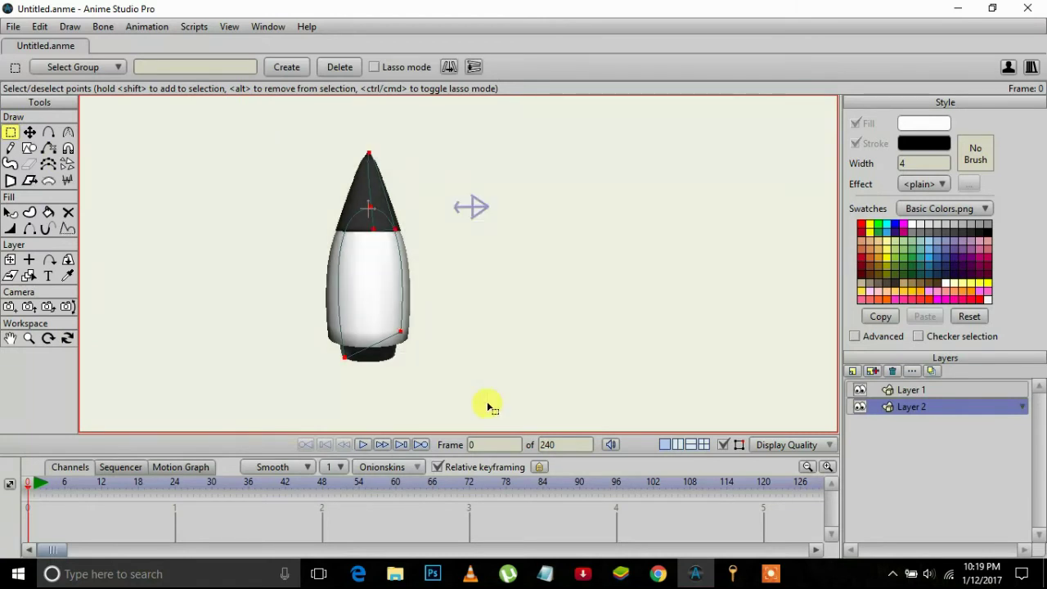
{"action": "left_click", "coordinate": [488, 406]}
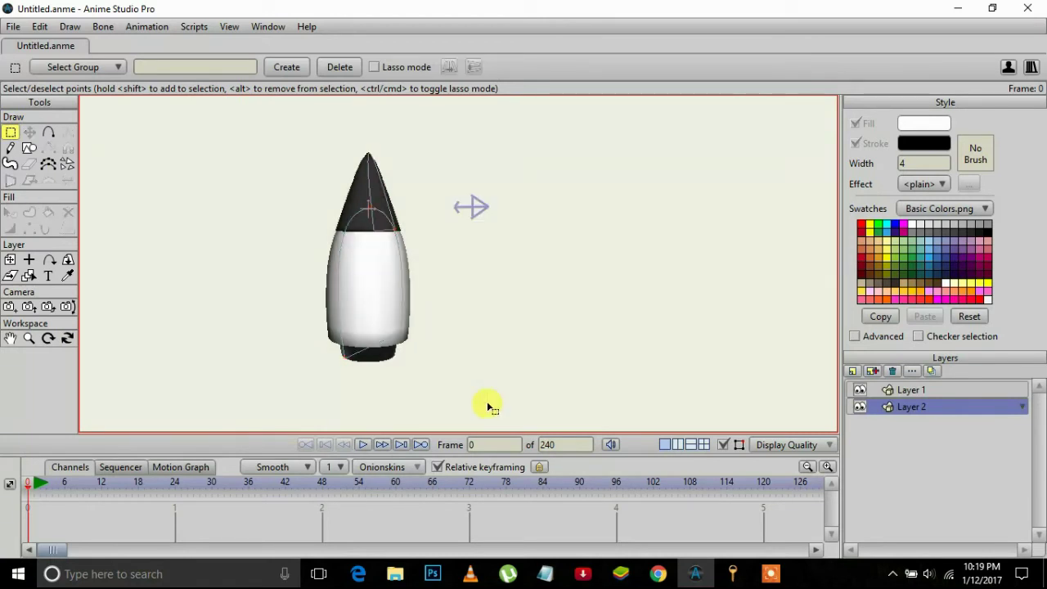
- On Layer 1, lower the body's bottom-right point to about X 0.433, Y -1.965 and its top point to about X 0.039, Y -0.084
{"action": "left_click", "coordinate": [877, 390]}
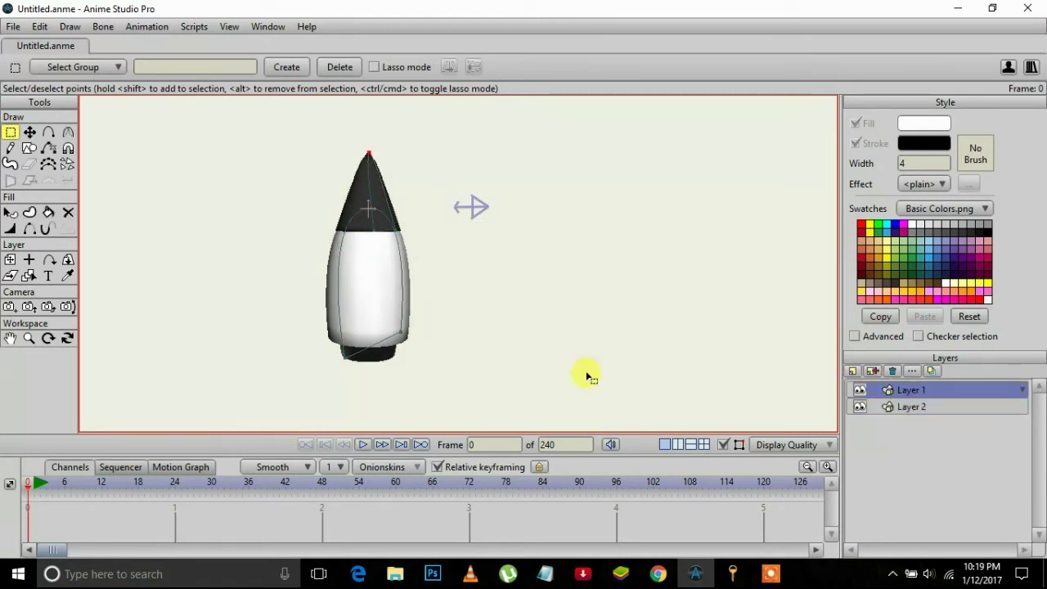
{"action": "left_click", "coordinate": [29, 132]}
{"action": "left_click_drag", "start_coordinate": [405, 338], "coordinate": [405, 384]}
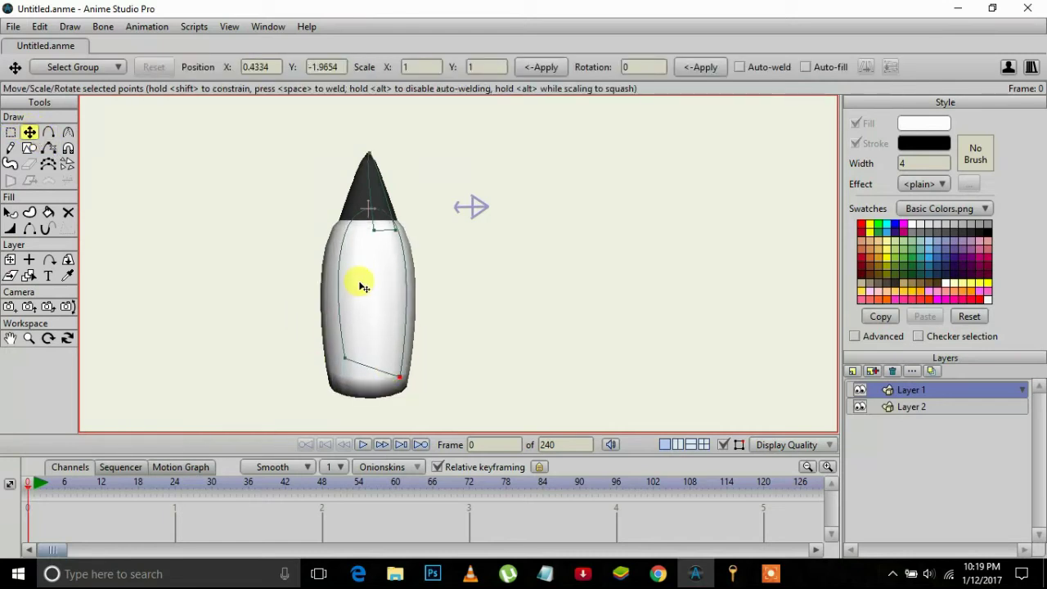
{"action": "left_click_drag", "start_coordinate": [369, 203], "coordinate": [369, 216]}
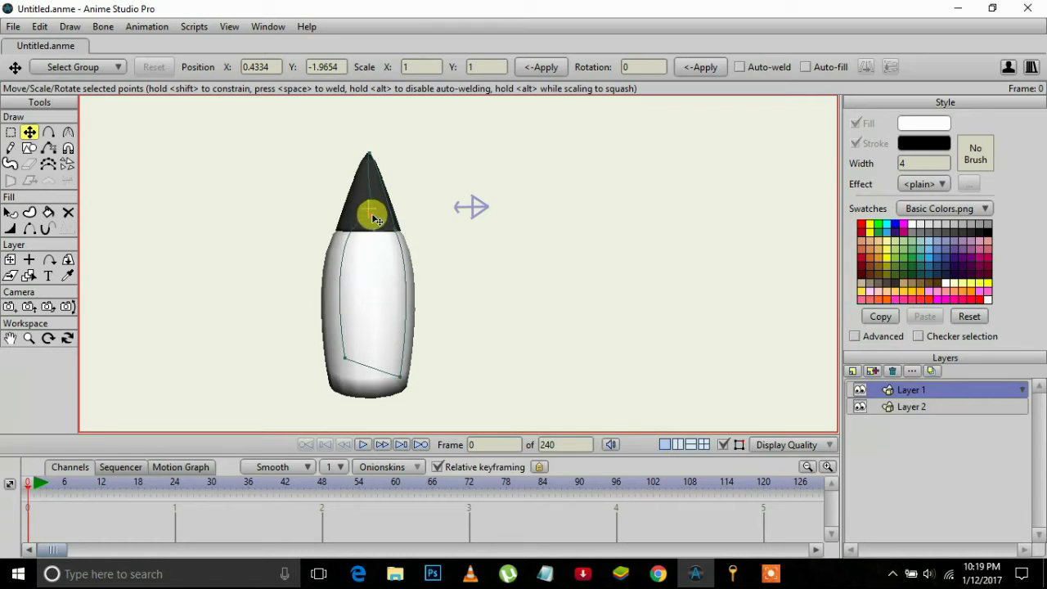
- Move the body's bottom-left point outward to about X -0.447, Y -1.651
{"action": "left_click", "coordinate": [362, 355]}
{"action": "left_click", "coordinate": [352, 367]}
{"action": "mouse_move", "coordinate": [351, 367]}
{"action": "left_mouse_down"}
{"action": "mouse_move", "coordinate": [362, 367]}
{"action": "mouse_move", "coordinate": [312, 357]}
{"action": "mouse_move", "coordinate": [331, 368]}
{"action": "left_mouse_up"}
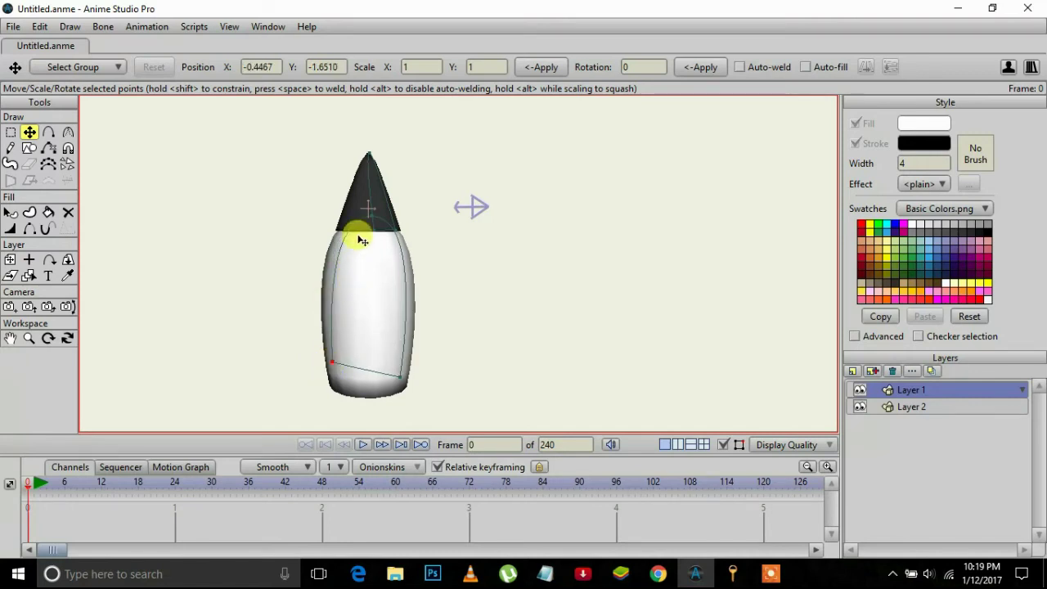
- Slightly reduce the curvature at the body's top point to slim its sides
{"action": "key", "text": "ctrl+a"}
{"action": "left_click", "coordinate": [67, 132]}
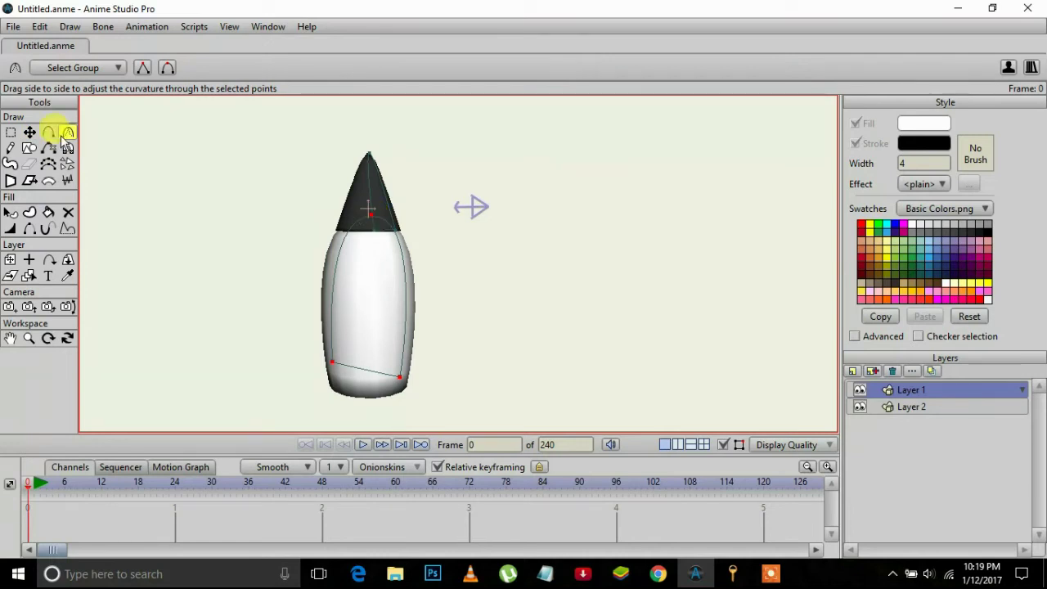
{"action": "left_click", "coordinate": [28, 131]}
{"action": "left_click", "coordinate": [323, 201]}
{"action": "left_click", "coordinate": [371, 214]}
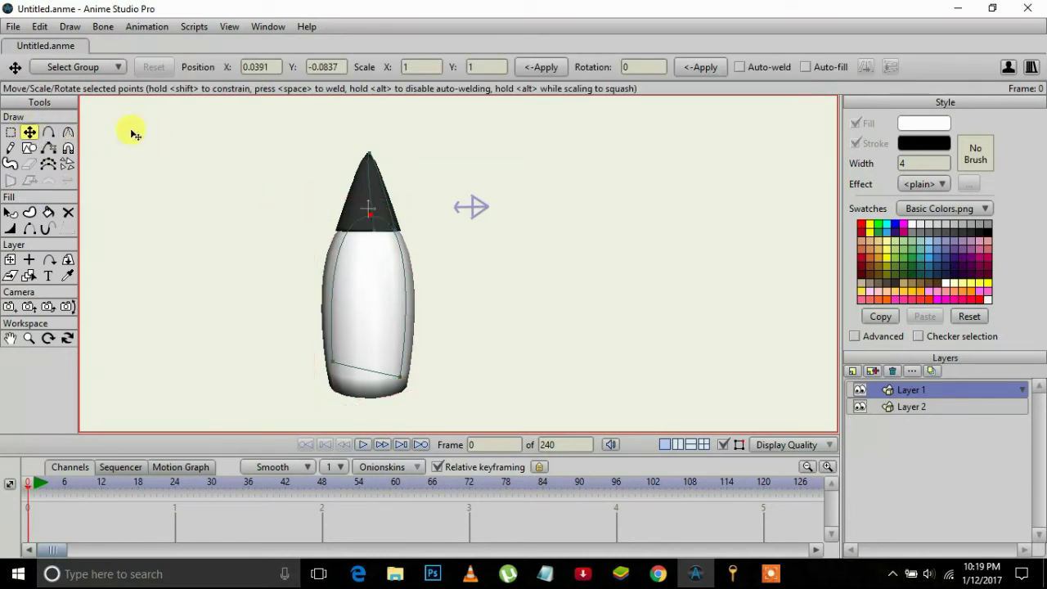
{"action": "left_click", "coordinate": [68, 132]}
{"action": "left_click_drag", "start_coordinate": [367, 217], "coordinate": [351, 217]}
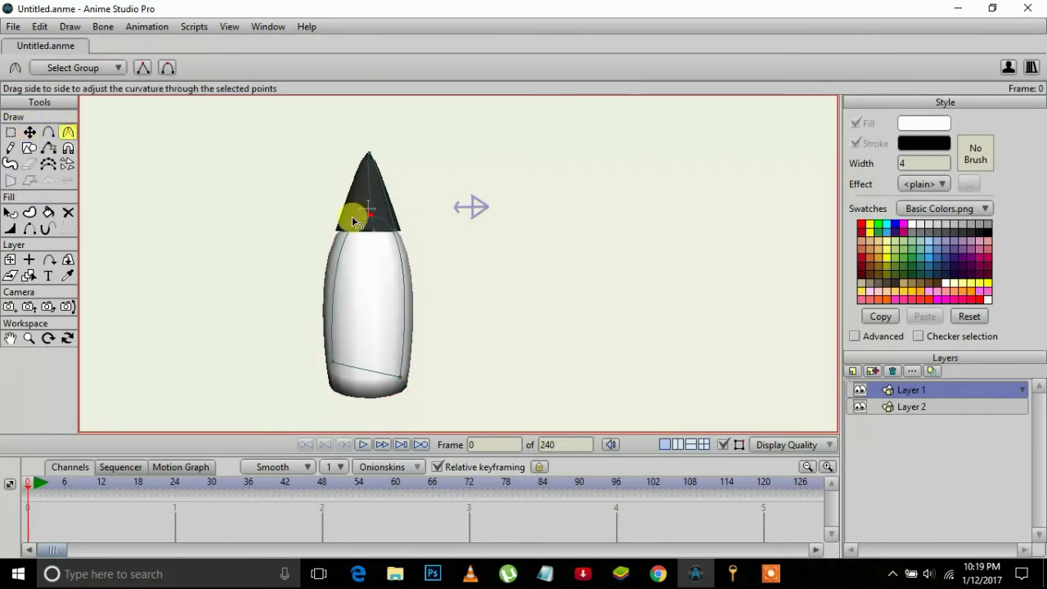
- Raise the whole body shape slightly, centring it at about X 0.004, Y -0.974, and reduce its top point's curvature further
{"action": "left_click", "coordinate": [28, 131]}
{"action": "key", "text": "ctrl+a"}
{"action": "left_click_drag", "start_coordinate": [378, 327], "coordinate": [380, 320]}
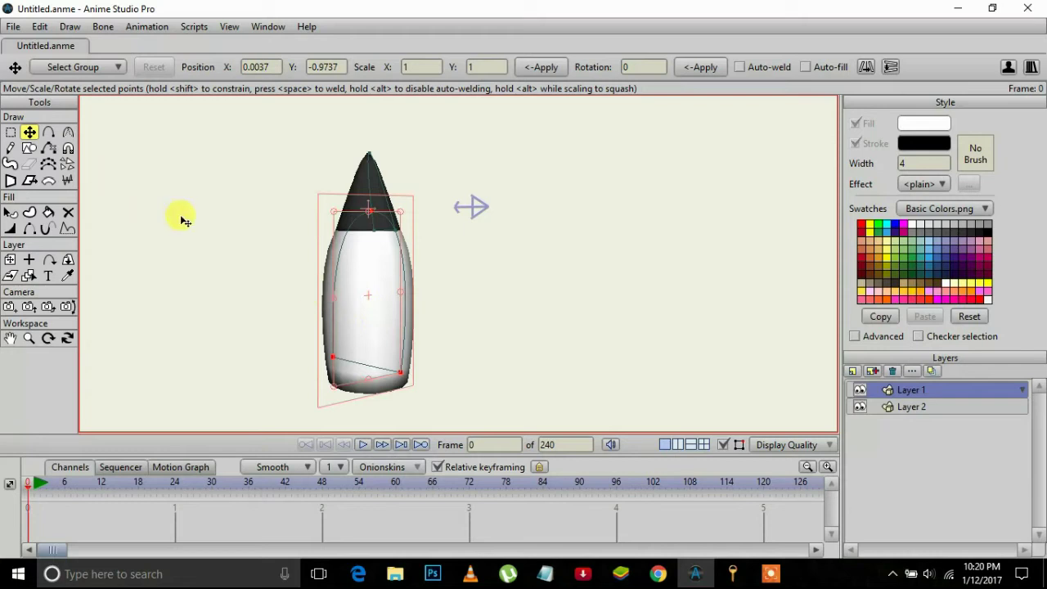
{"action": "left_click", "coordinate": [69, 136]}
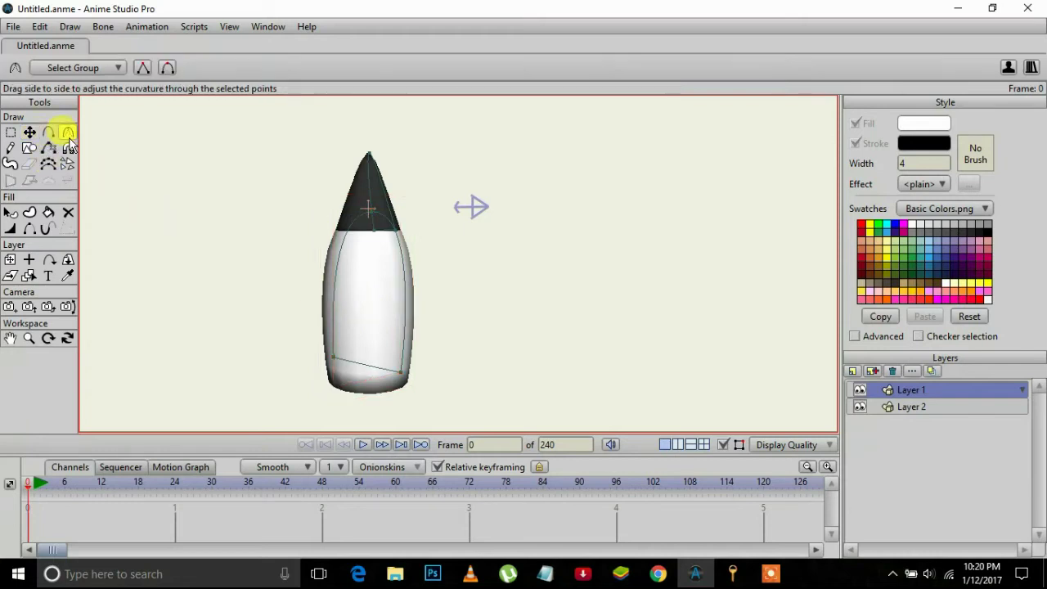
{"action": "left_click_drag", "start_coordinate": [373, 215], "coordinate": [337, 213]}
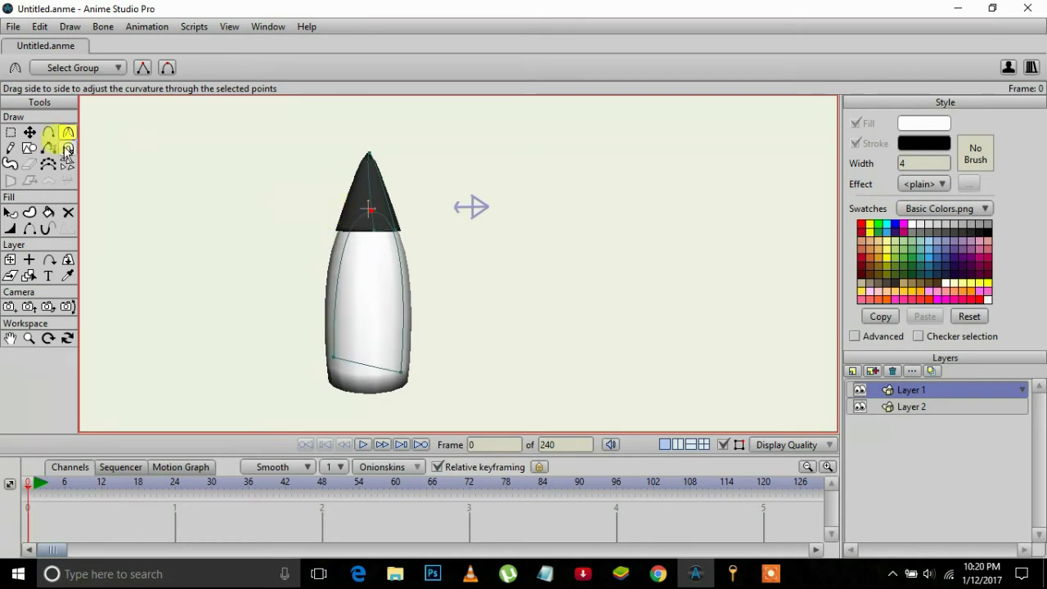
- Widen the body shape slightly and move its bottom-left point inward to about X -0.367, Y -1.638
{"action": "left_click", "coordinate": [30, 132]}
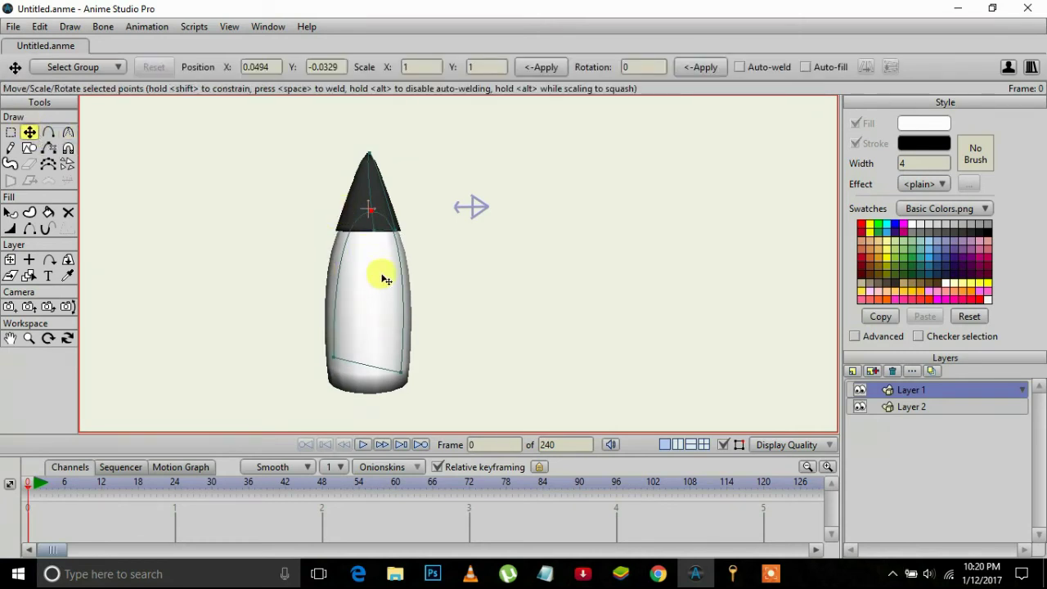
{"action": "key", "text": "ctrl+a"}
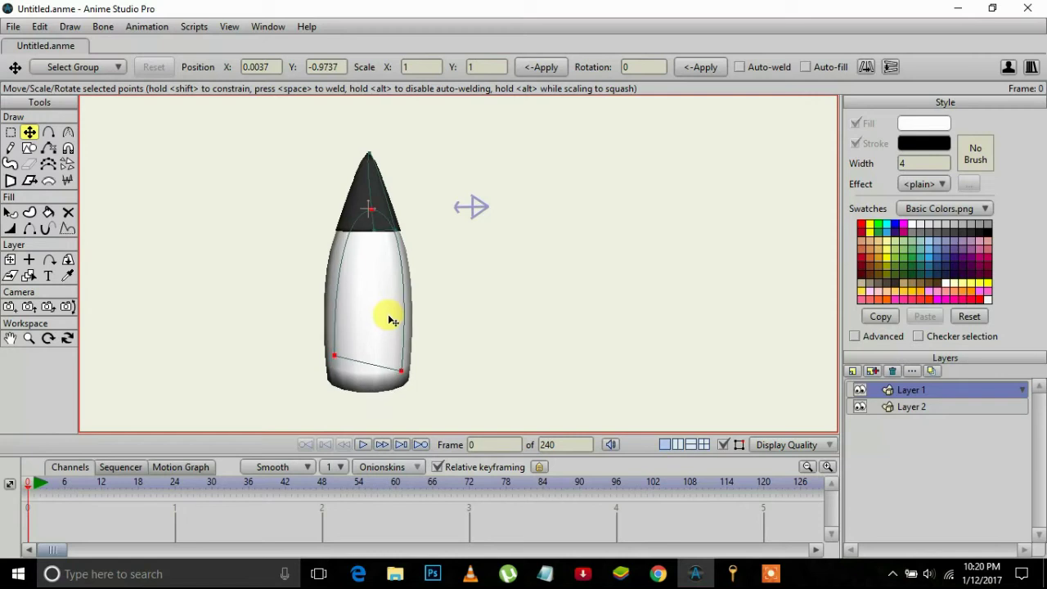
{"action": "left_click", "coordinate": [421, 374]}
{"action": "left_click", "coordinate": [404, 375]}
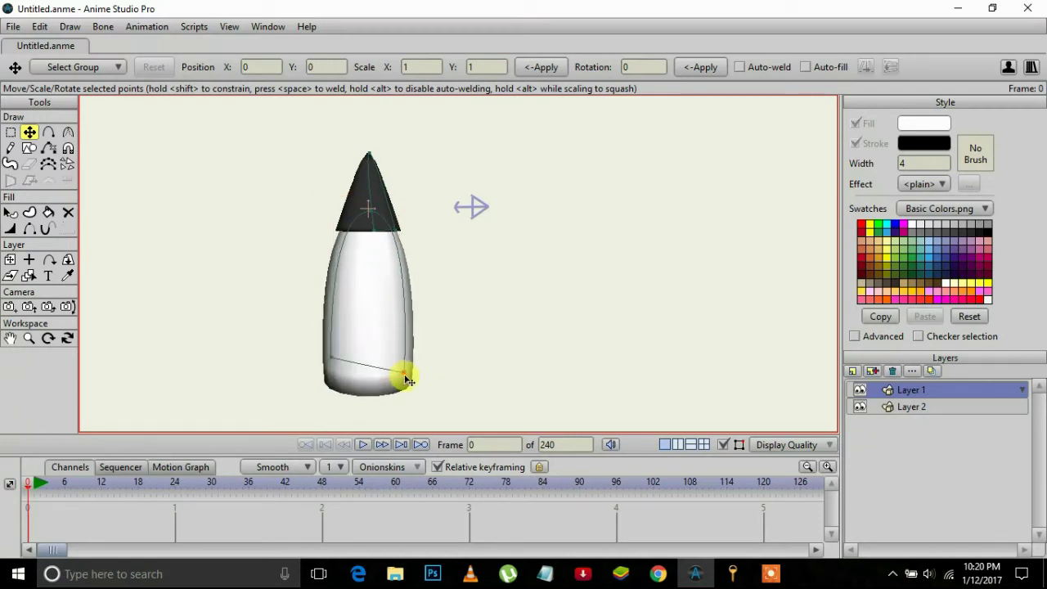
{"action": "left_click_drag", "start_coordinate": [332, 372], "coordinate": [335, 374]}
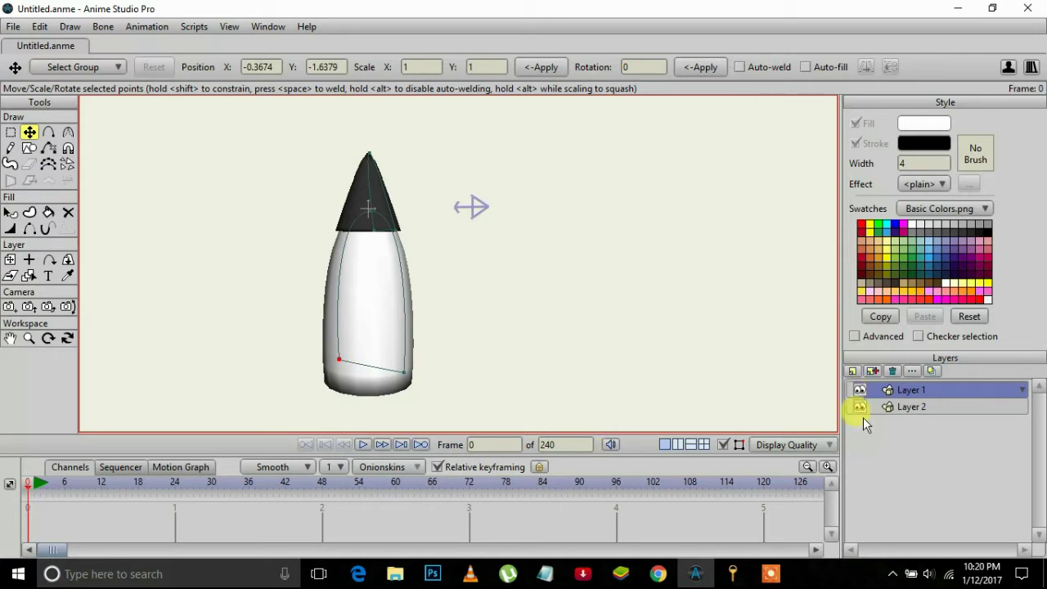
- Select Layer 2 and set the fill colour for a new drawn shape to black 000000
{"action": "left_click", "coordinate": [895, 412]}
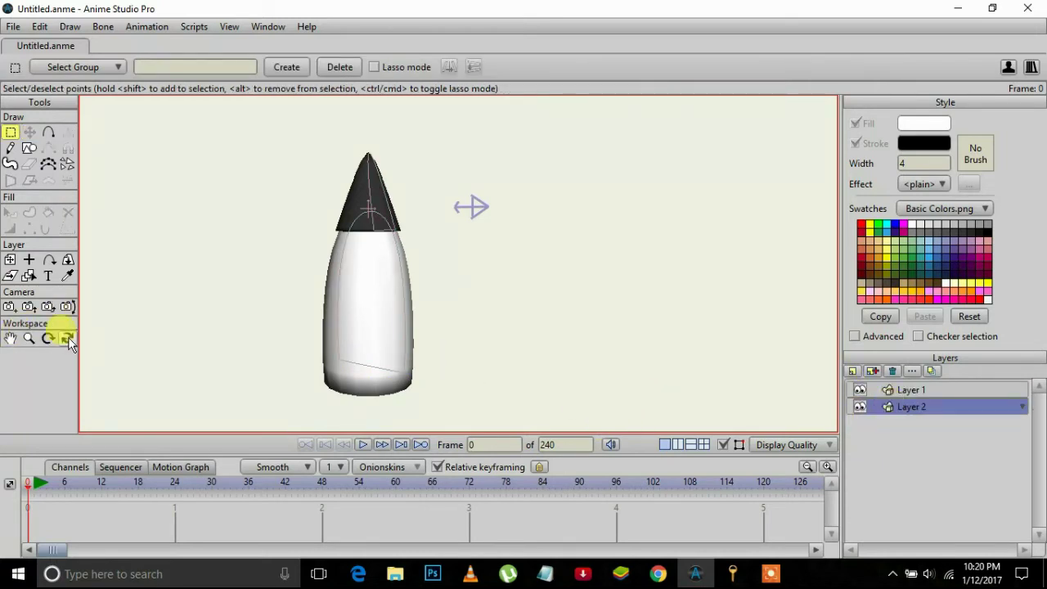
{"action": "left_click", "coordinate": [859, 390]}
{"action": "left_click", "coordinate": [859, 390]}
{"action": "left_click", "coordinate": [29, 148]}
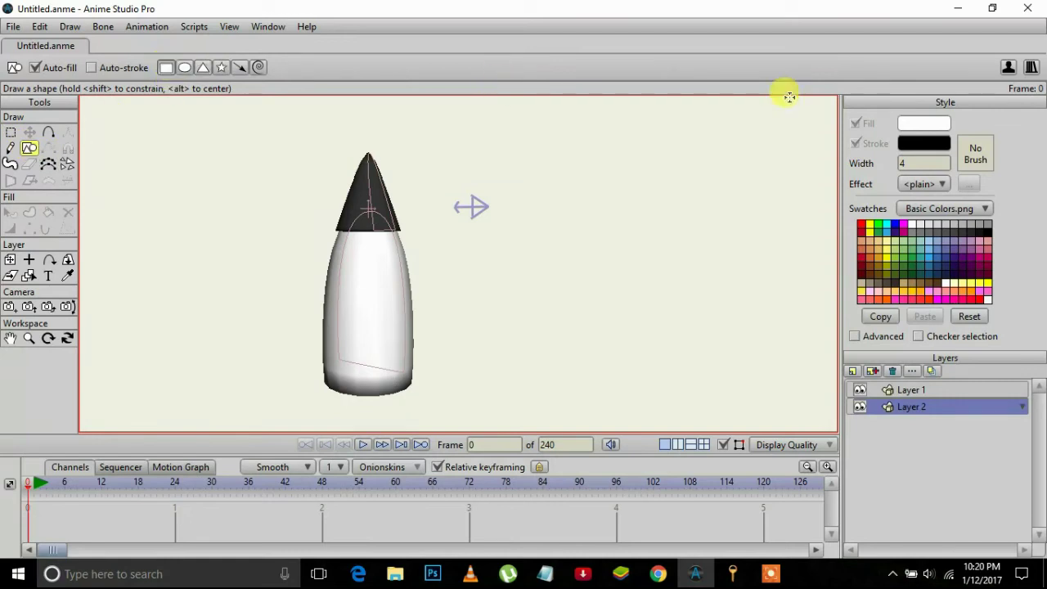
{"action": "left_click", "coordinate": [929, 122]}
{"action": "type", "text": "000000"}
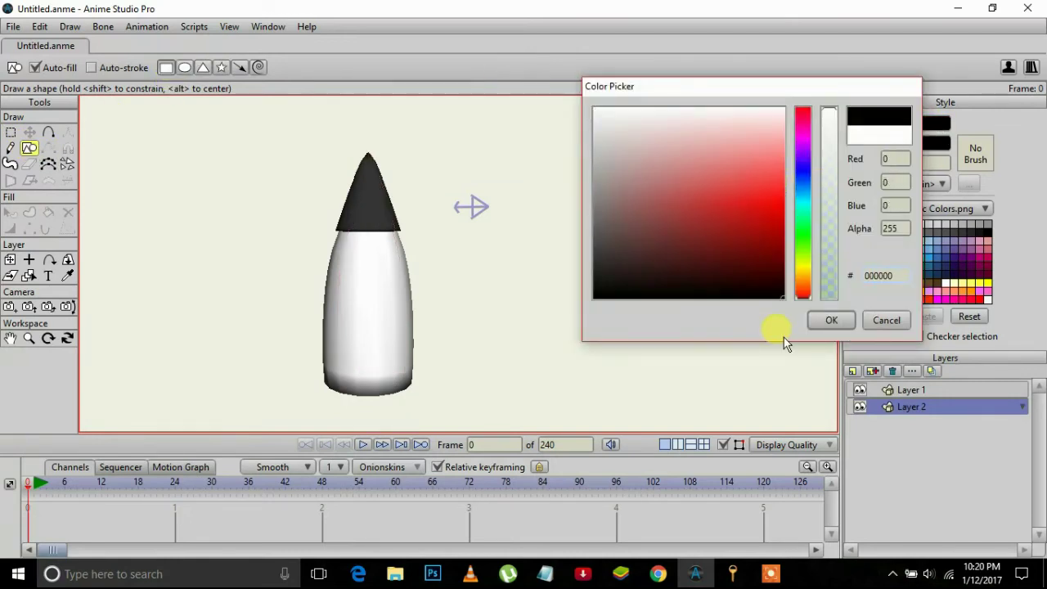
{"action": "left_click", "coordinate": [830, 320]}
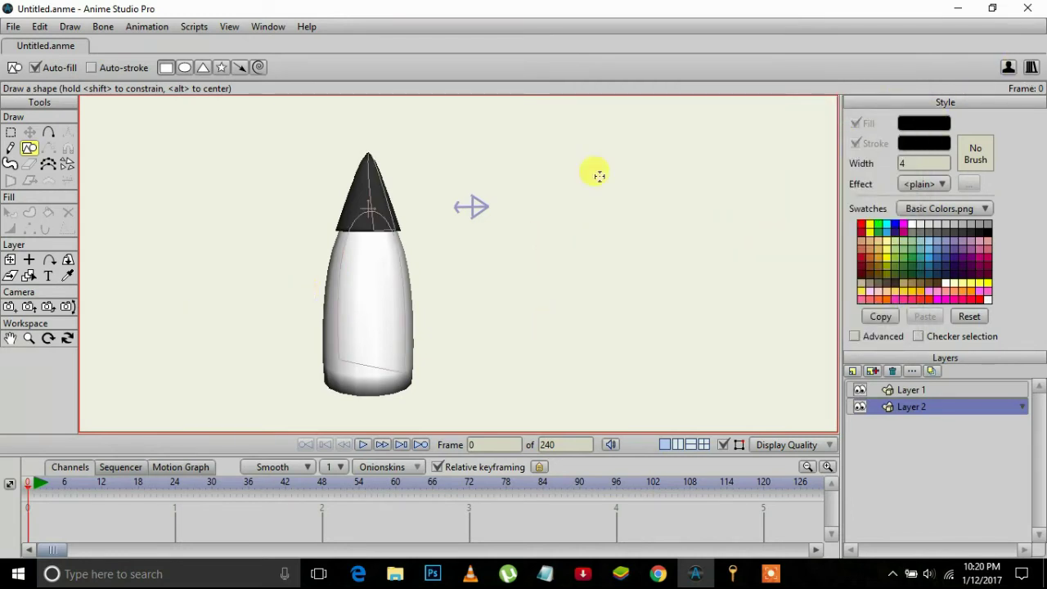
- On Layer 1, lengthen the body by moving its two bottom points down together, centred at about X 0.051, Y -2.305
{"action": "left_click", "coordinate": [10, 338]}
{"action": "left_click_drag", "start_coordinate": [232, 341], "coordinate": [235, 234]}
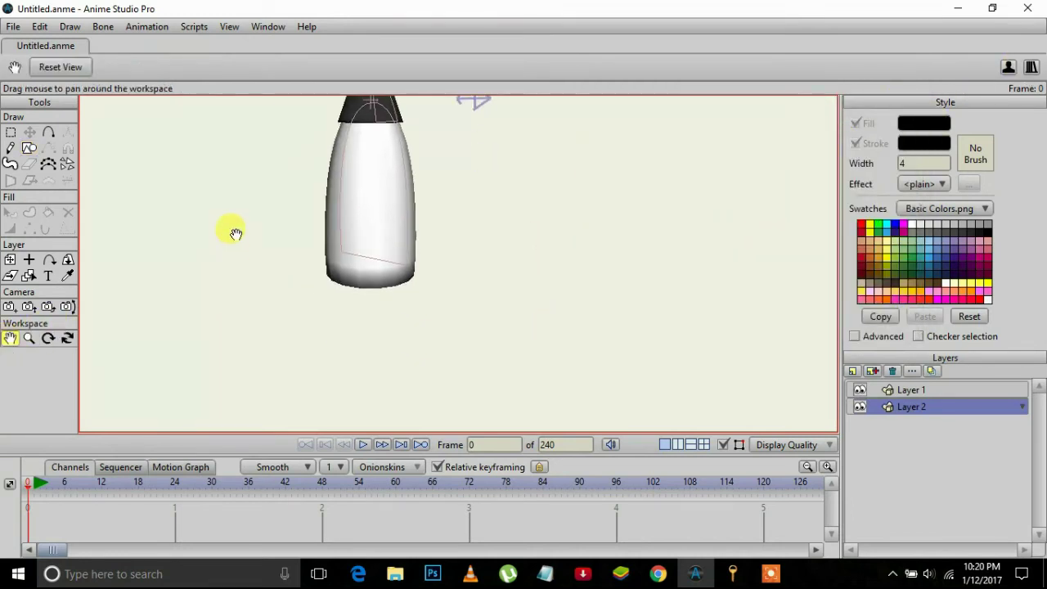
{"action": "left_click", "coordinate": [868, 391]}
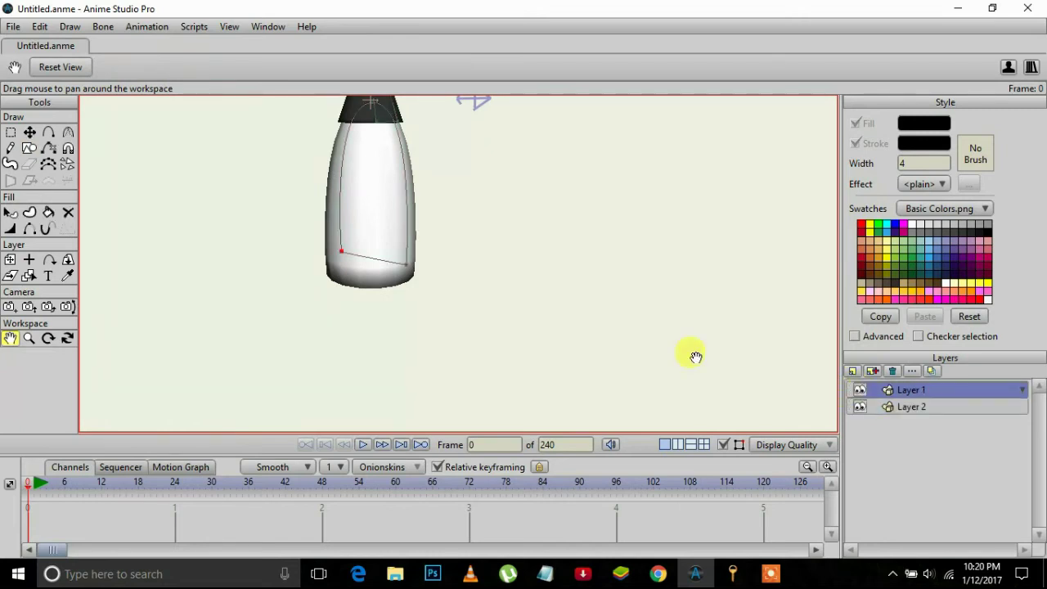
{"action": "left_click", "coordinate": [10, 131]}
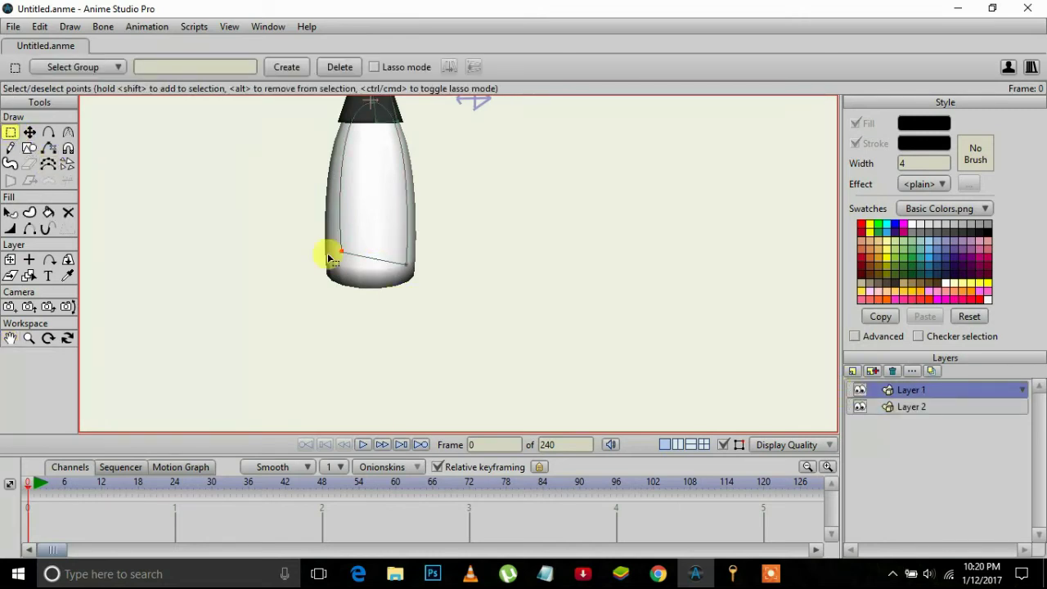
{"action": "left_click_drag", "start_coordinate": [304, 227], "coordinate": [544, 382]}
{"action": "left_click", "coordinate": [29, 132]}
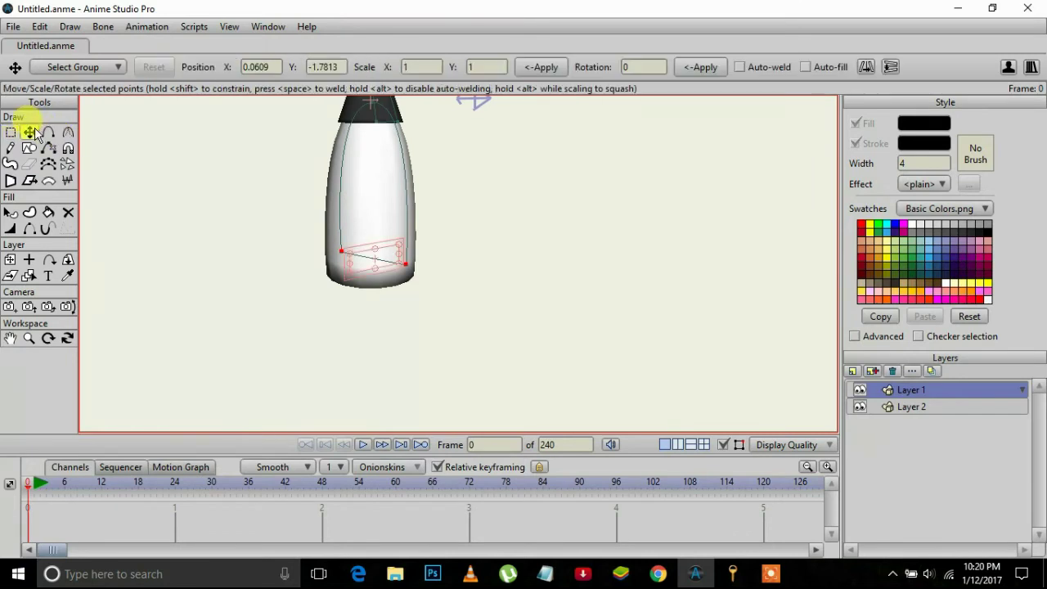
{"action": "left_click_drag", "start_coordinate": [362, 266], "coordinate": [368, 315]}
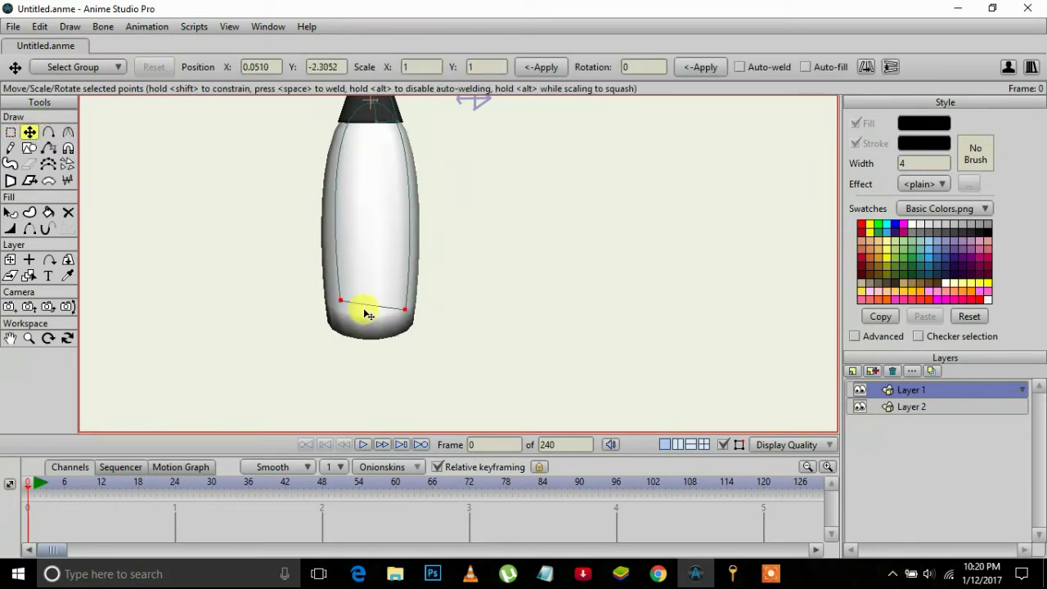
- On Layer 2, draw a small black rectangle at the body's lower end and move the layer above Layer 1
{"action": "left_click", "coordinate": [895, 406]}
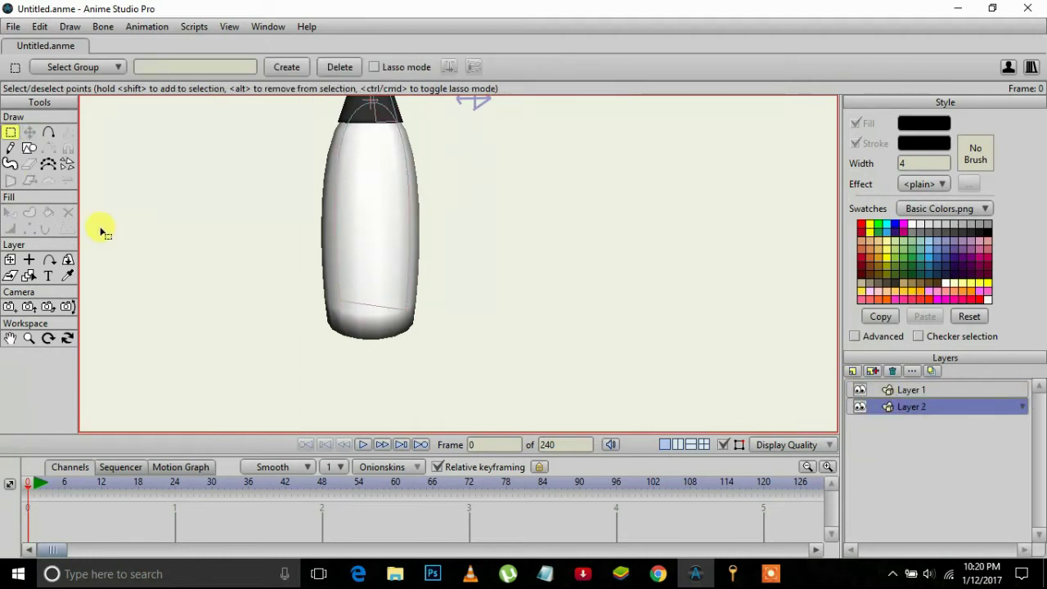
{"action": "left_click", "coordinate": [30, 150]}
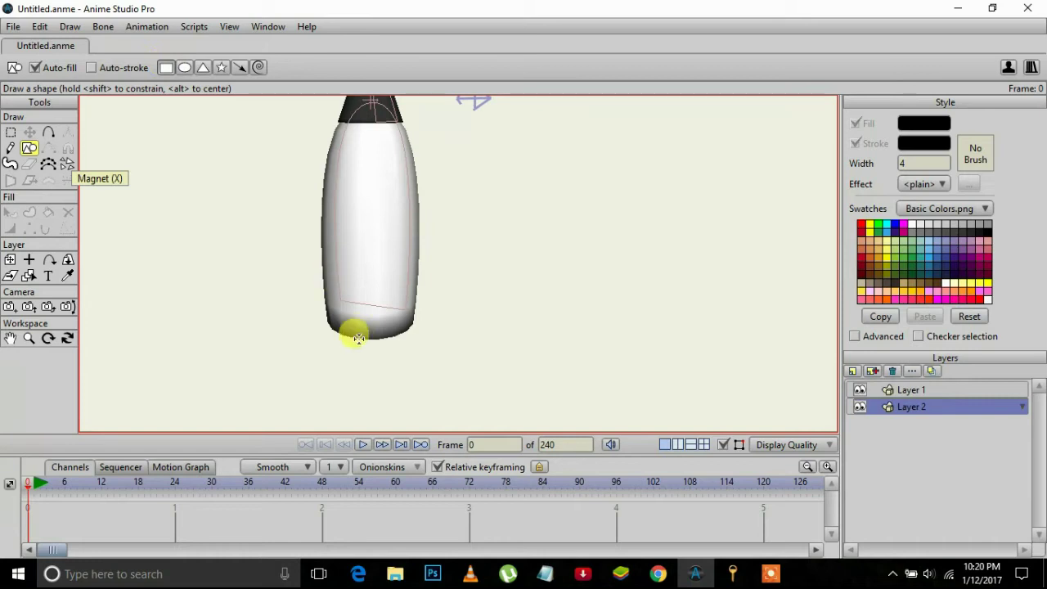
{"action": "left_click_drag", "start_coordinate": [338, 327], "coordinate": [367, 330]}
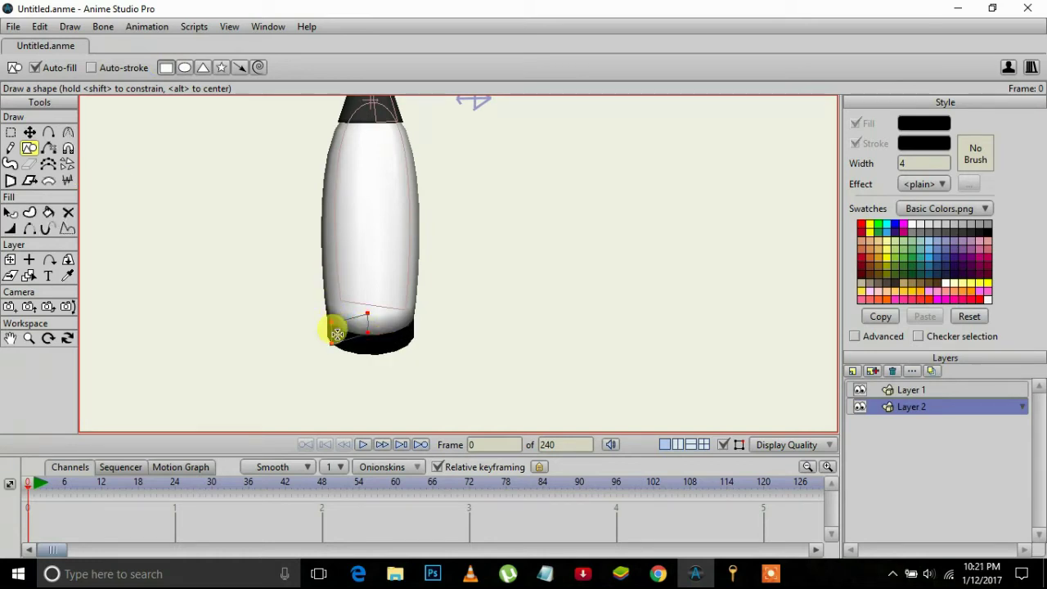
{"action": "left_click_drag", "start_coordinate": [942, 409], "coordinate": [927, 376]}
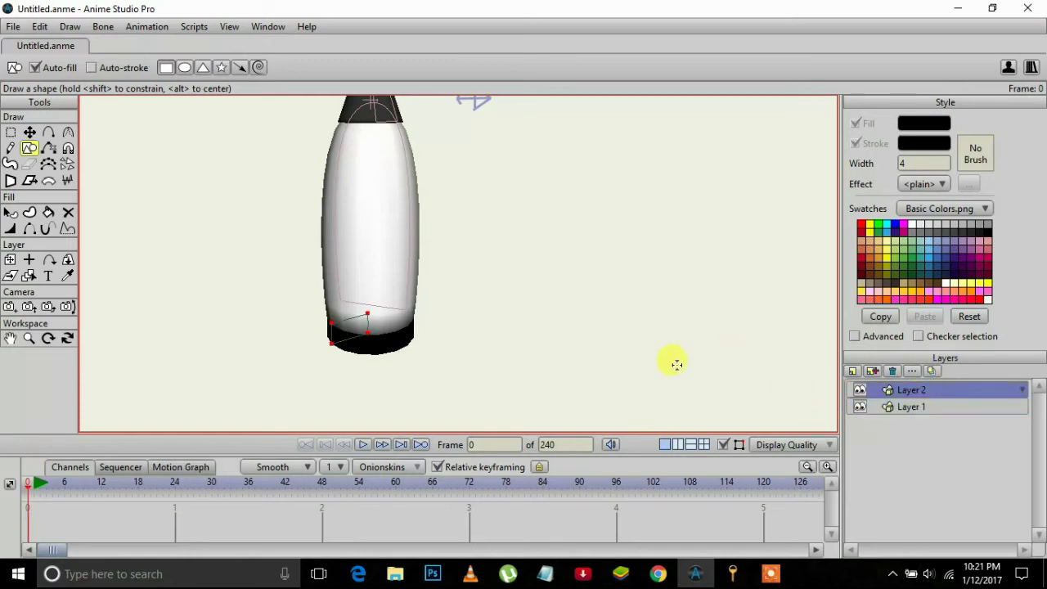
- Flare the black base rectangle slightly outward and place a copy of it as a band higher on the body
{"action": "left_click", "coordinate": [29, 132]}
{"action": "left_click_drag", "start_coordinate": [323, 355], "coordinate": [362, 331]}
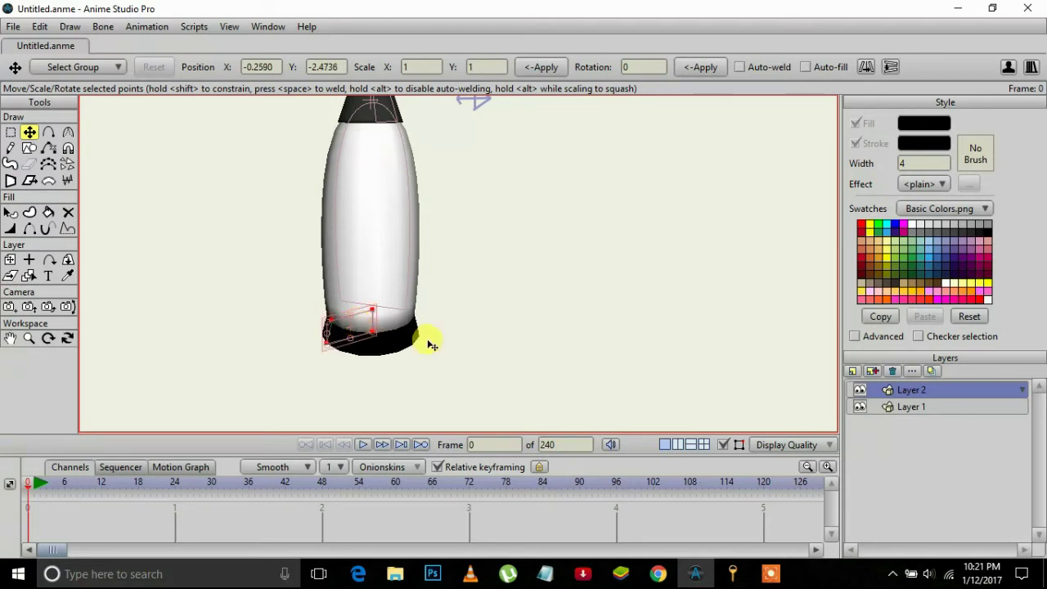
{"action": "key", "text": "ctrl+c"}
{"action": "key", "text": "ctrl+v"}
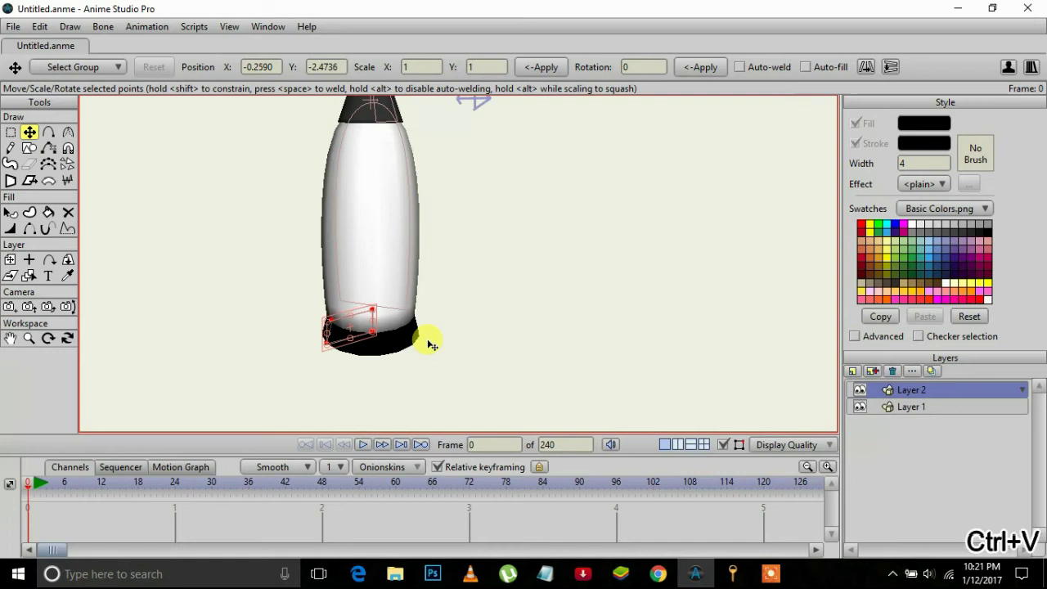
{"action": "left_click_drag", "start_coordinate": [352, 342], "coordinate": [327, 261]}
- Add a copy as a lower base section and thin the upper band, moving its bottom-left point to about X -0.543, Y -1.925
{"action": "key", "text": "ctrl+c"}
{"action": "key", "text": "ctrl+v"}
{"action": "left_click", "coordinate": [309, 280]}
{"action": "left_click", "coordinate": [331, 264]}
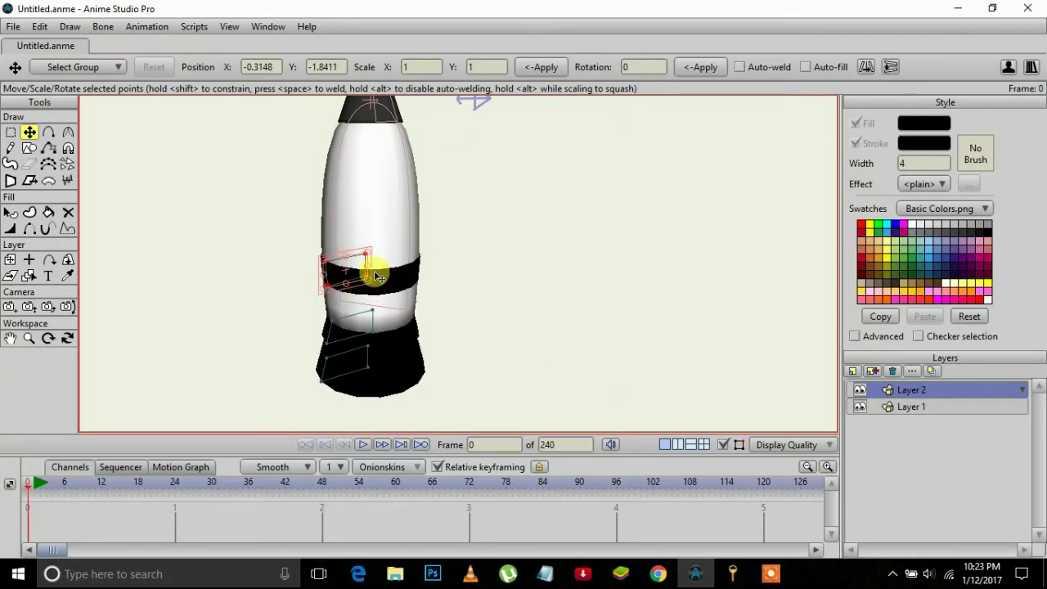
{"action": "mouse_move", "coordinate": [348, 272]}
{"action": "left_mouse_down"}
{"action": "mouse_move", "coordinate": [348, 258]}
{"action": "mouse_move", "coordinate": [341, 274]}
{"action": "left_mouse_up"}
{"action": "left_click", "coordinate": [328, 273]}
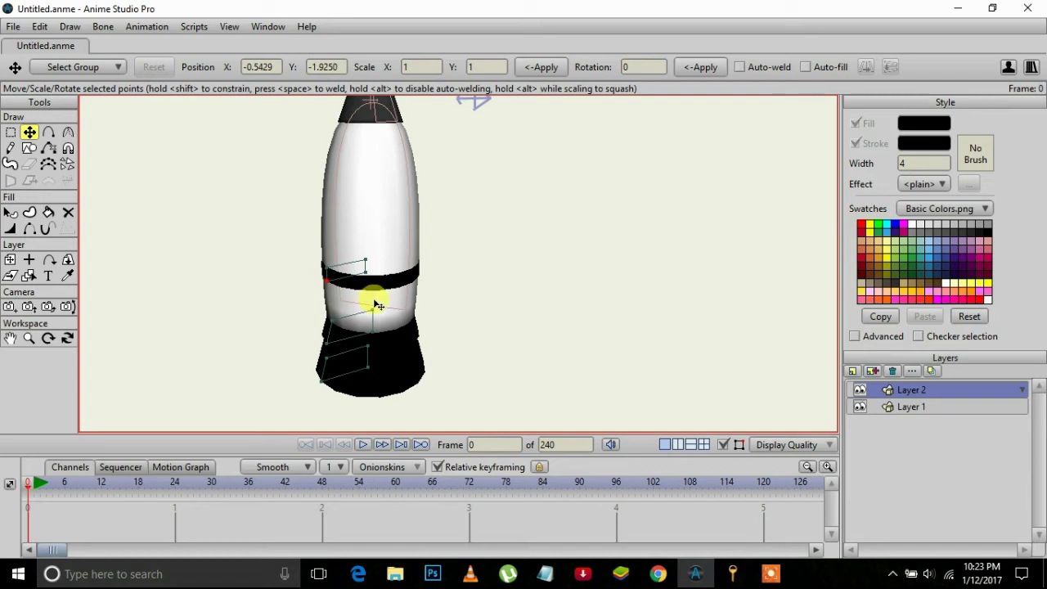
- Duplicate the thin band and arrange a thin stripe above a thicker one, with the thin shape at about X -0.310, Y -1.832
{"action": "double_click", "coordinate": [360, 277]}
{"action": "key", "text": "ctrl+c"}
{"action": "key", "text": "ctrl+v"}
{"action": "left_click_drag", "start_coordinate": [351, 271], "coordinate": [352, 291]}
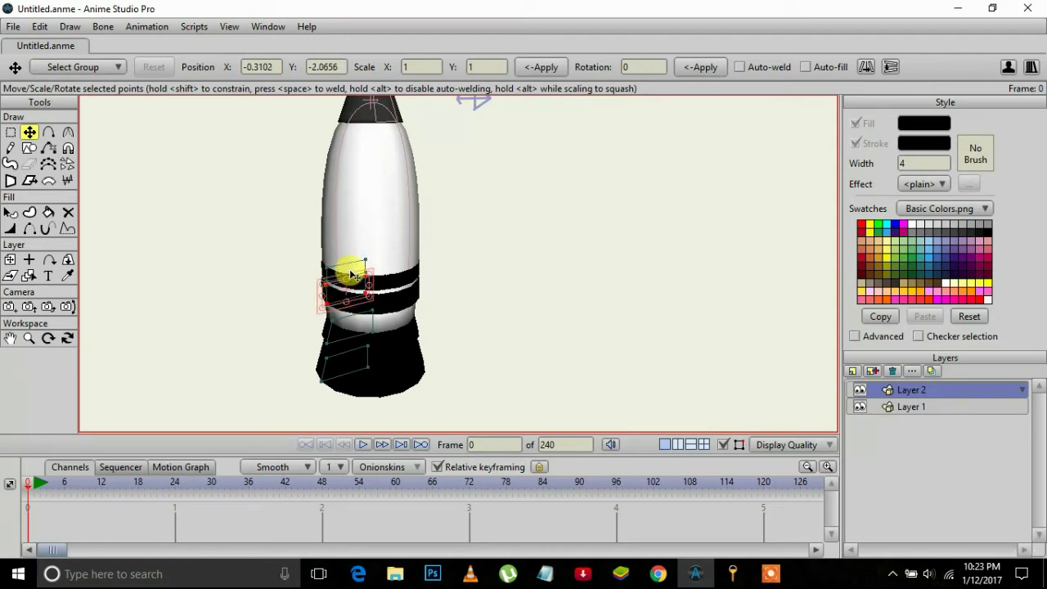
{"action": "key", "text": "ctrl+z"}
{"action": "mouse_move", "coordinate": [352, 271]}
{"action": "left_mouse_down"}
{"action": "mouse_move", "coordinate": [347, 256]}
{"action": "mouse_move", "coordinate": [350, 272]}
{"action": "left_mouse_up"}
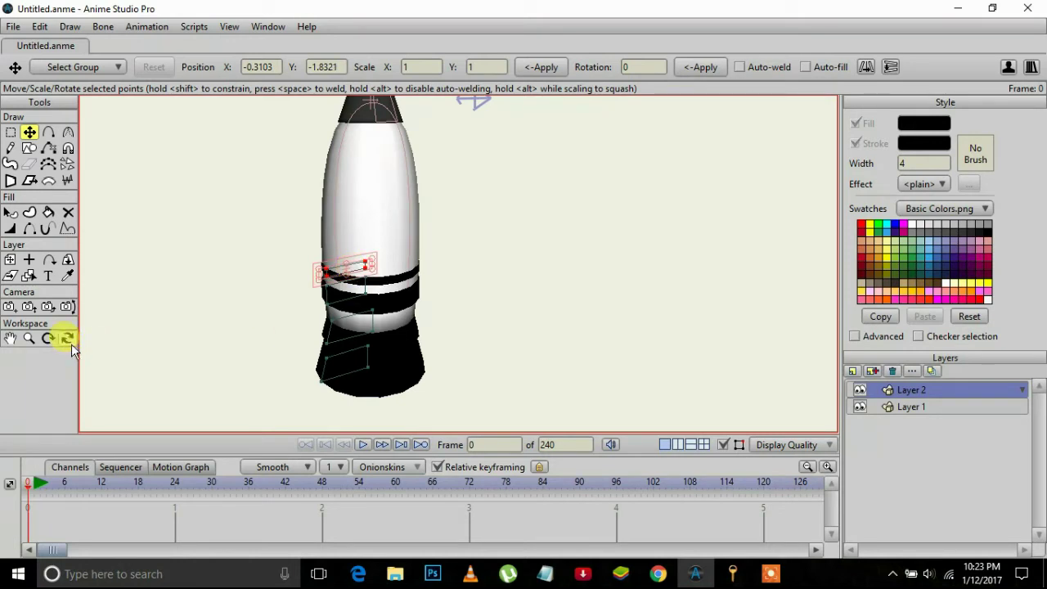
- Set the fill colour for new shapes to white FFFFFF and draw a small rectangle over the rocket's base section
{"action": "left_click_drag", "start_coordinate": [372, 327], "coordinate": [358, 328]}
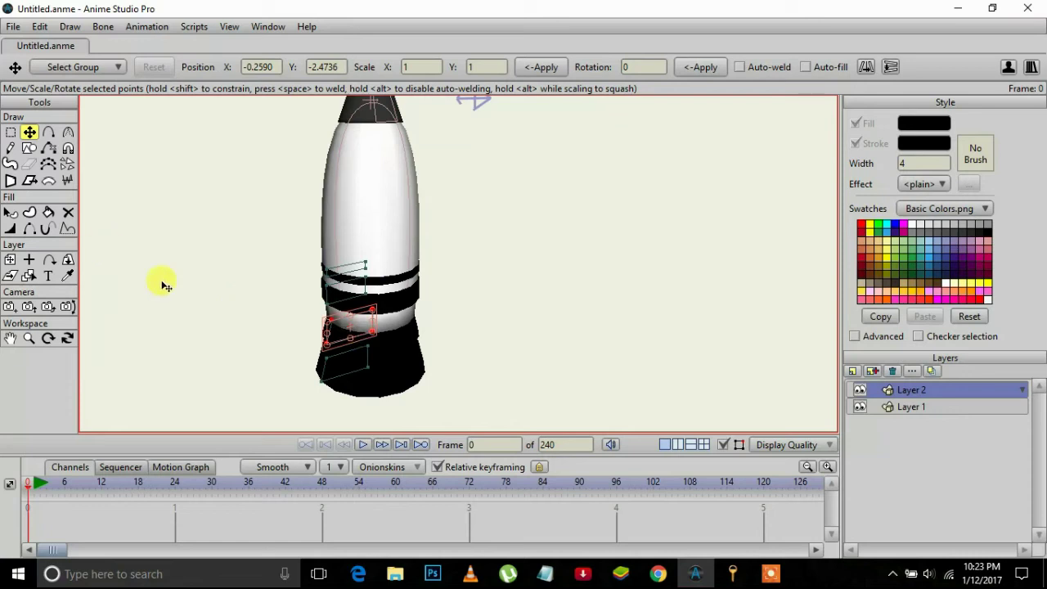
{"action": "left_click", "coordinate": [29, 148]}
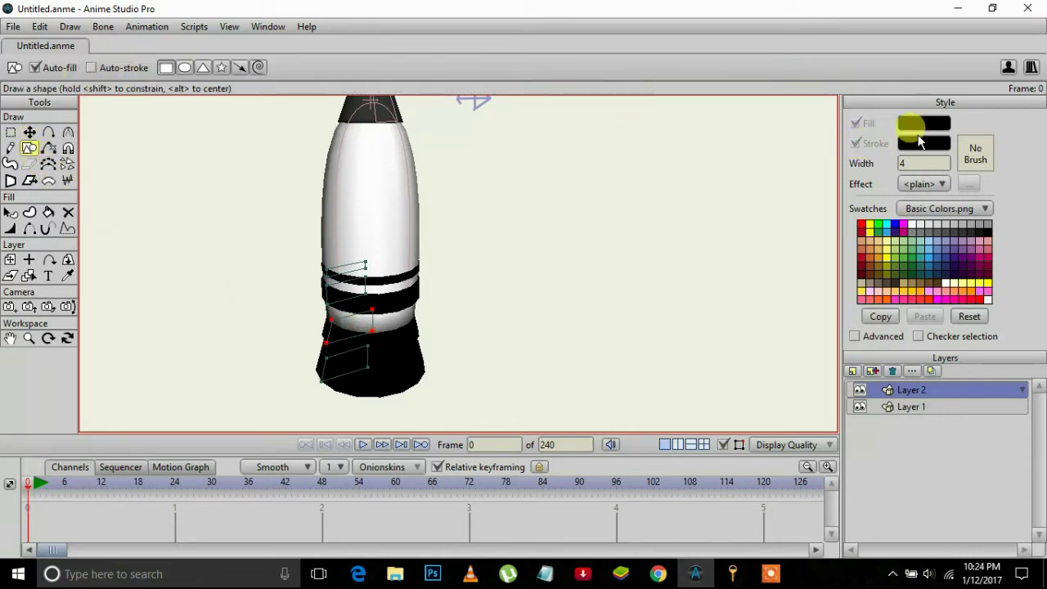
{"action": "left_click", "coordinate": [922, 128]}
{"action": "type", "text": "FFFFFF"}
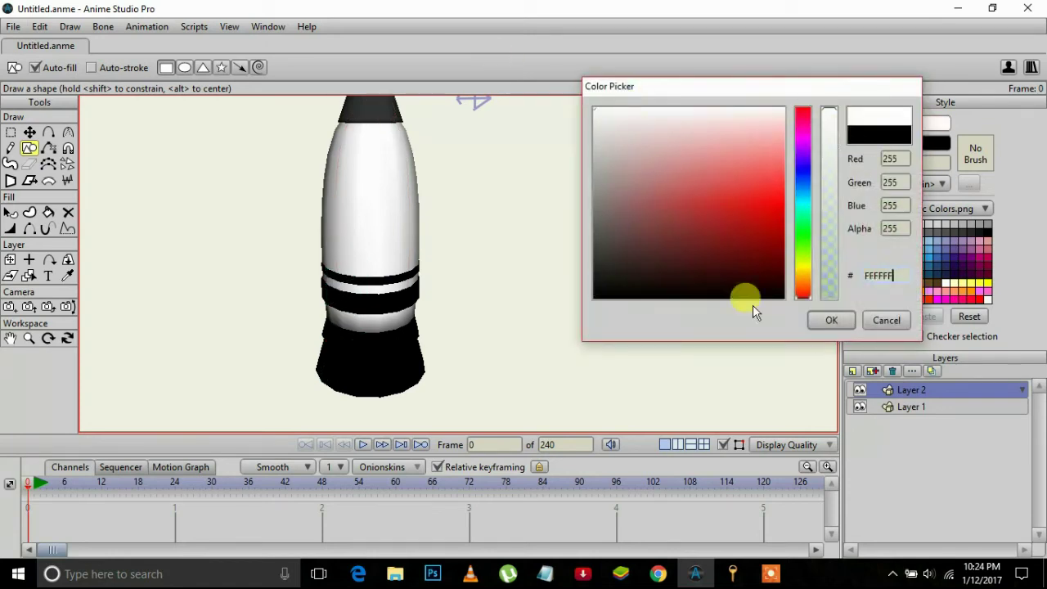
{"action": "left_click", "coordinate": [831, 320]}
{"action": "mouse_move", "coordinate": [390, 338]}
{"action": "left_mouse_down"}
{"action": "mouse_move", "coordinate": [439, 357]}
{"action": "mouse_move", "coordinate": [423, 340]}
{"action": "left_mouse_up"}
{"action": "key", "text": "ctrl+z"}
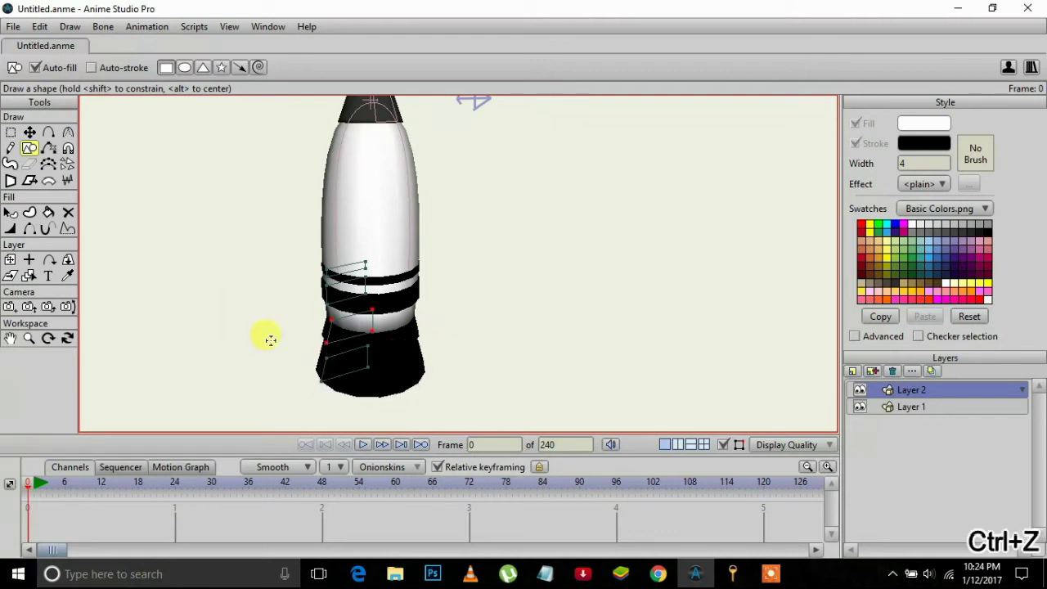
{"action": "mouse_move", "coordinate": [321, 351]}
{"action": "left_mouse_down"}
{"action": "mouse_move", "coordinate": [351, 352]}
{"action": "mouse_move", "coordinate": [334, 358]}
{"action": "mouse_move", "coordinate": [360, 368]}
{"action": "mouse_move", "coordinate": [366, 357]}
{"action": "mouse_move", "coordinate": [331, 357]}
{"action": "mouse_move", "coordinate": [347, 361]}
{"action": "mouse_move", "coordinate": [352, 388]}
{"action": "left_mouse_up"}
- Narrow the lowest base section by moving its points inward and up, centred at about X -0.321, Y -2.867
{"action": "left_click", "coordinate": [29, 132]}
{"action": "left_click", "coordinate": [458, 367]}
{"action": "left_click", "coordinate": [347, 394]}
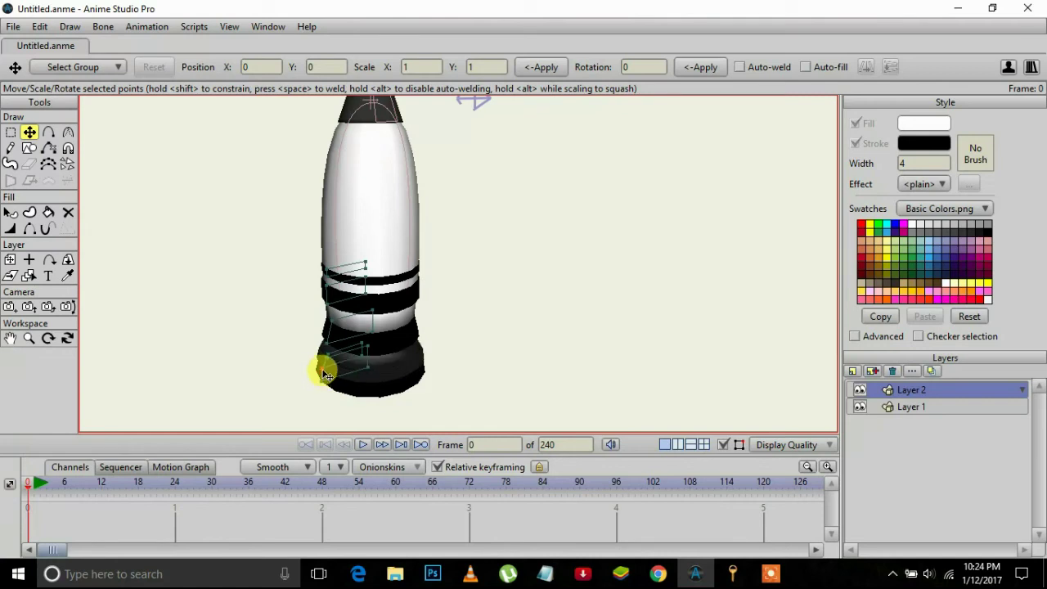
{"action": "mouse_move", "coordinate": [326, 388]}
{"action": "left_mouse_down"}
{"action": "mouse_move", "coordinate": [330, 355]}
{"action": "mouse_move", "coordinate": [331, 373]}
{"action": "mouse_move", "coordinate": [323, 370]}
{"action": "mouse_move", "coordinate": [355, 368]}
{"action": "mouse_move", "coordinate": [324, 394]}
{"action": "mouse_move", "coordinate": [327, 353]}
{"action": "mouse_move", "coordinate": [326, 375]}
{"action": "mouse_move", "coordinate": [339, 349]}
{"action": "mouse_move", "coordinate": [359, 372]}
{"action": "mouse_move", "coordinate": [358, 362]}
{"action": "left_mouse_up"}
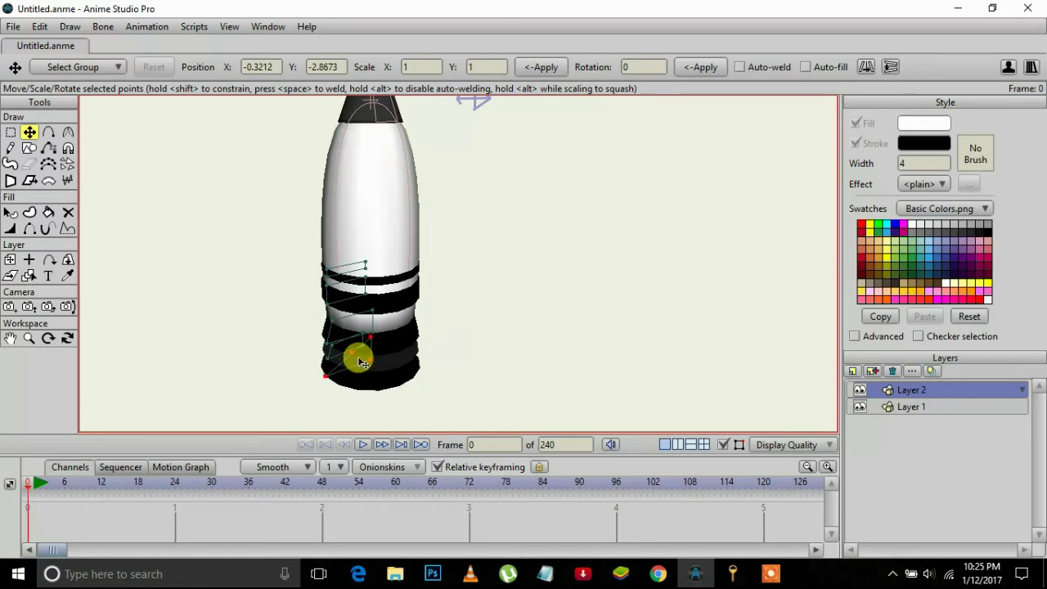
{"action": "left_click_drag", "start_coordinate": [362, 361], "coordinate": [357, 357]}
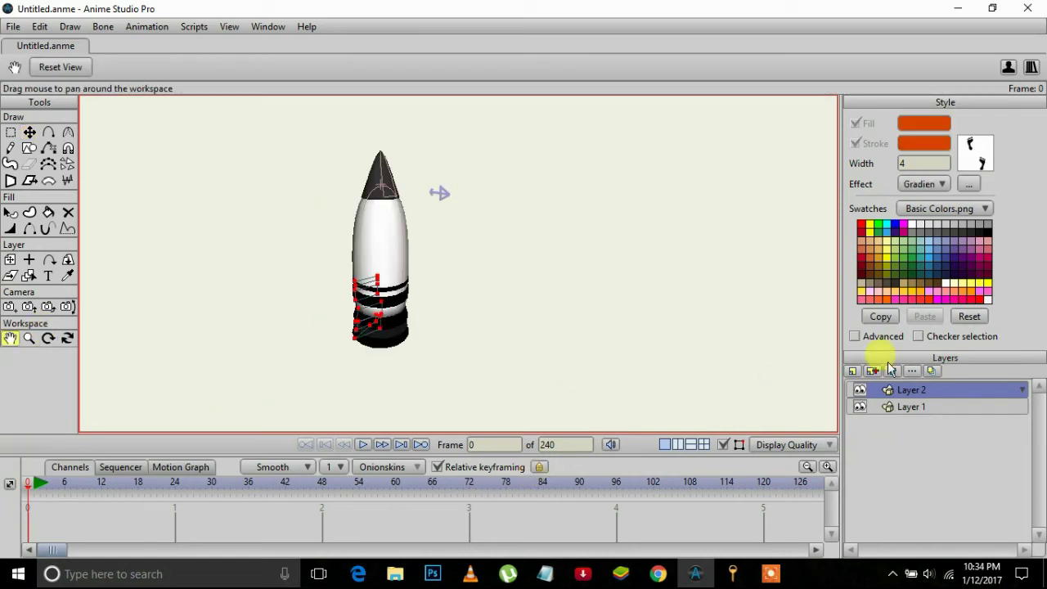
- Create a group layer and move Layer 1 and Layer 2 into it
{"action": "left_click", "coordinate": [853, 372]}
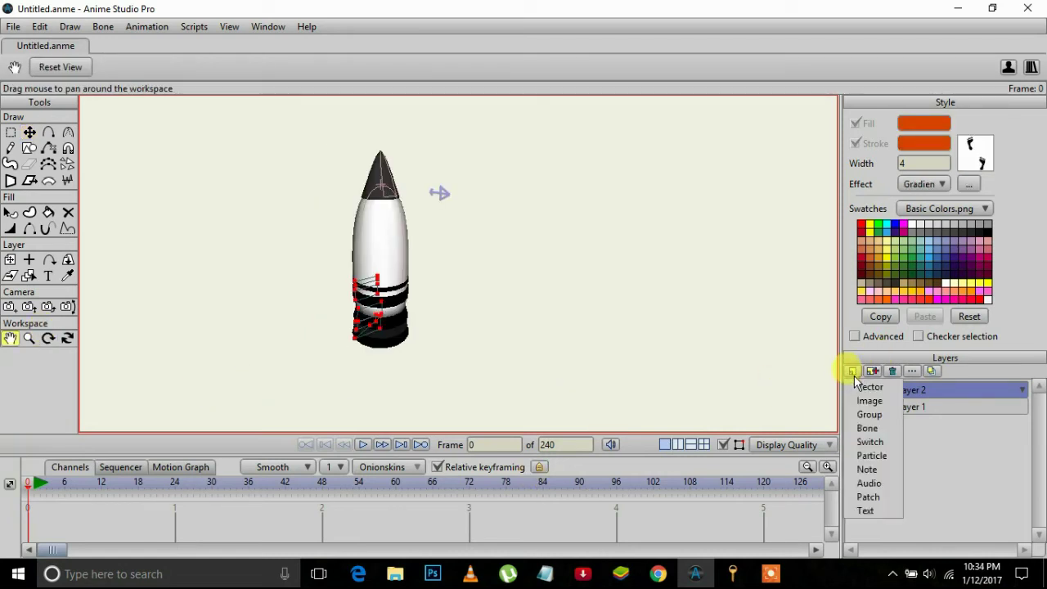
{"action": "left_click", "coordinate": [865, 412]}
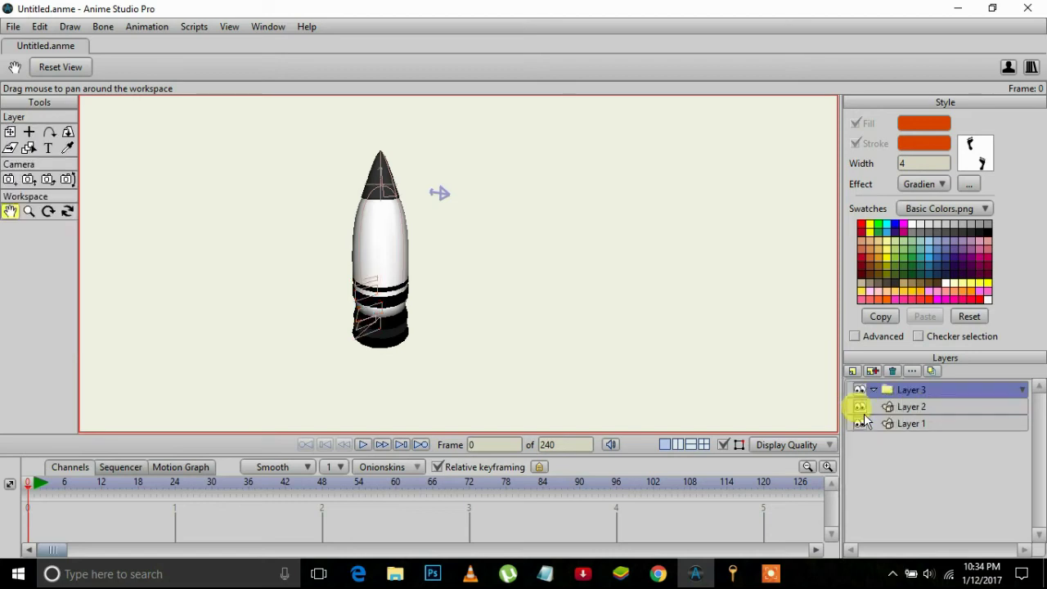
{"action": "left_click", "coordinate": [910, 426]}
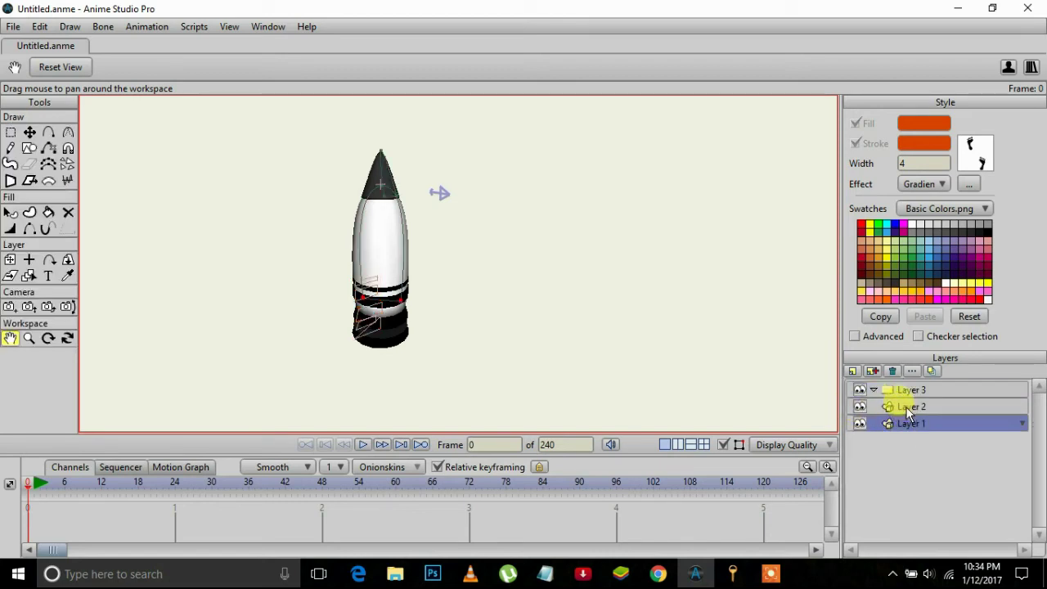
{"action": "left_click", "coordinate": [906, 407]}
{"action": "left_click_drag", "start_coordinate": [906, 407], "coordinate": [905, 394]}
{"action": "left_click", "coordinate": [772, 573]}
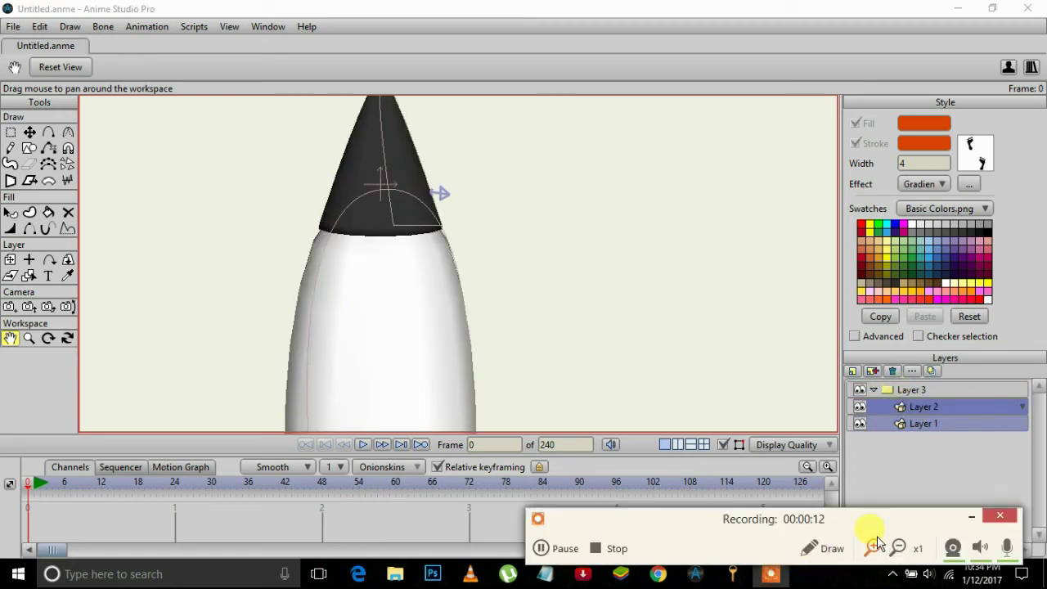
{"action": "left_click", "coordinate": [971, 517]}
- Scale the group layer down to about 0.561 and move it to about X -1.770, Y 1.360
{"action": "left_click", "coordinate": [35, 337]}
{"action": "left_click_drag", "start_coordinate": [367, 332], "coordinate": [233, 222]}
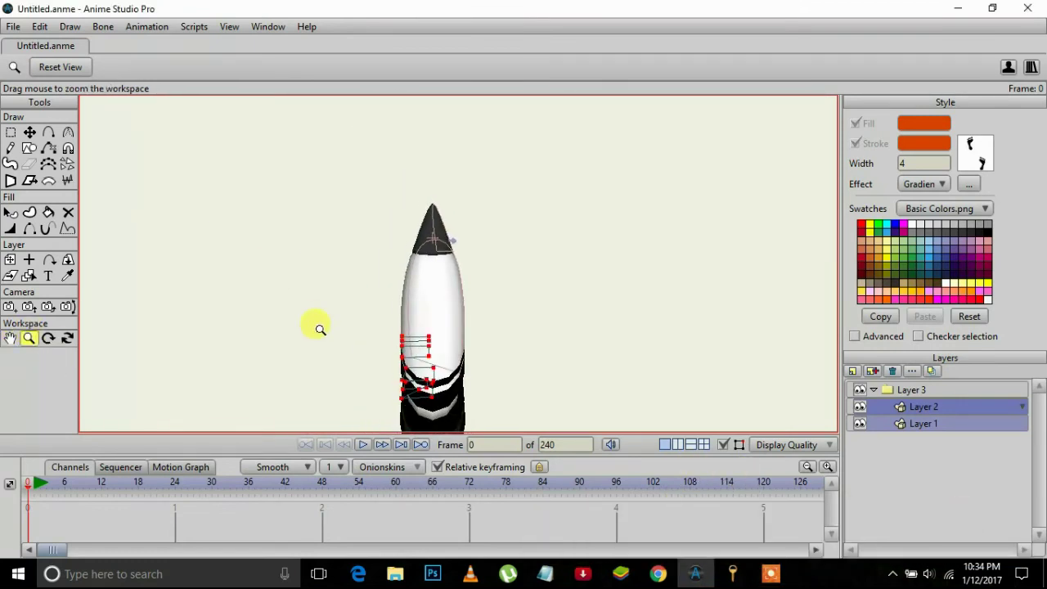
{"action": "left_click_drag", "start_coordinate": [320, 330], "coordinate": [241, 303]}
{"action": "left_click", "coordinate": [951, 390]}
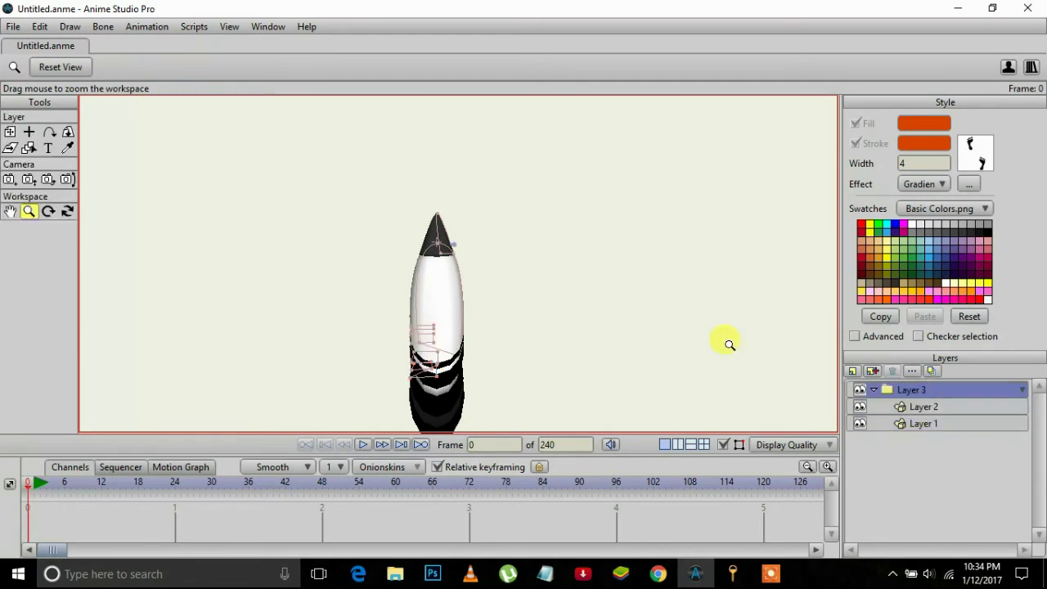
{"action": "left_click", "coordinate": [10, 132]}
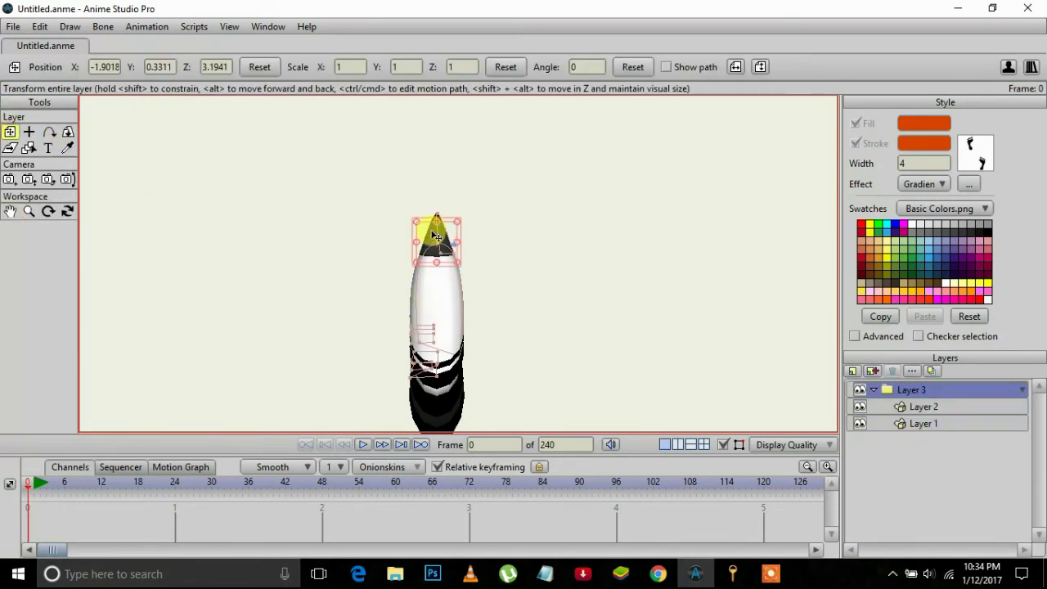
{"action": "mouse_move", "coordinate": [416, 221]}
{"action": "left_mouse_down"}
{"action": "mouse_move", "coordinate": [437, 241]}
{"action": "mouse_move", "coordinate": [444, 191]}
{"action": "left_mouse_up"}
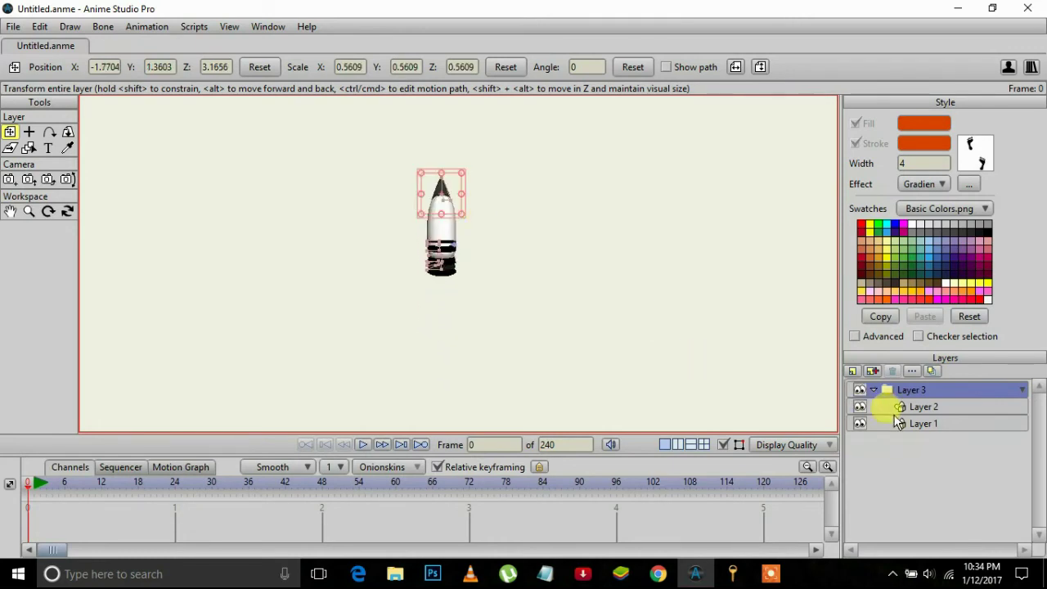
- Duplicate Layer 2 and move the copy out of the group, below Layer 1
{"action": "left_click", "coordinate": [905, 413]}
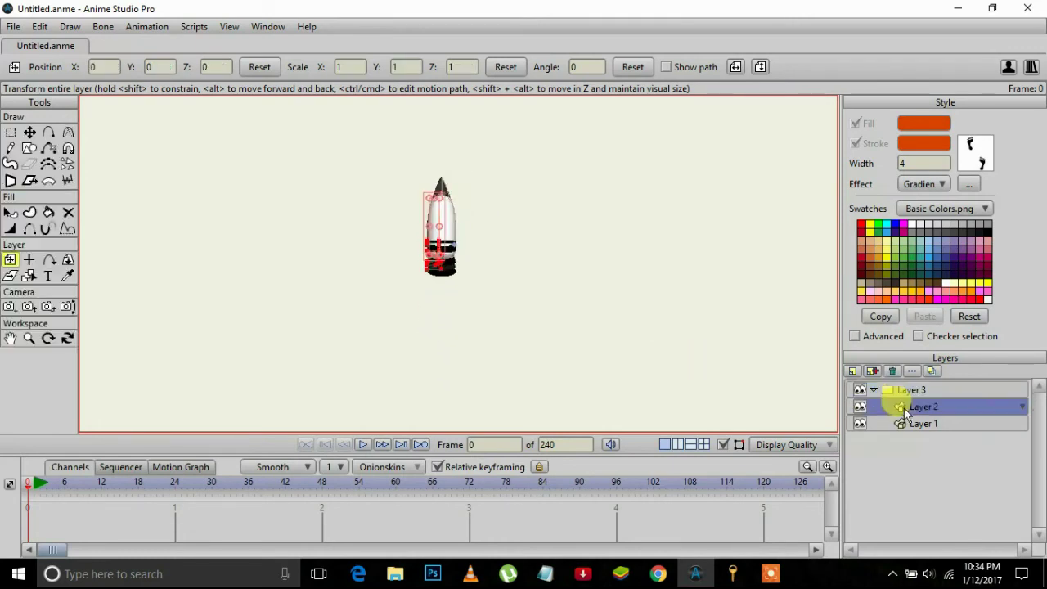
{"action": "left_click", "coordinate": [873, 376]}
{"action": "left_click_drag", "start_coordinate": [924, 406], "coordinate": [935, 454]}
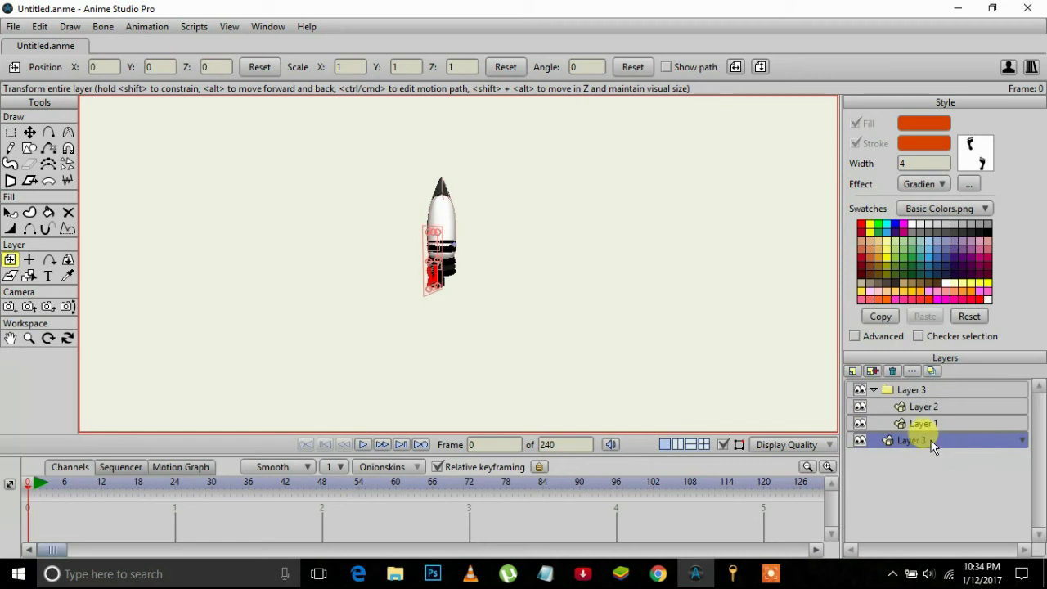
- In the duplicated layer's 3D options, enable Creases, set Edge extension to 100 and choose Hatched shading
{"action": "double_click", "coordinate": [930, 439]}
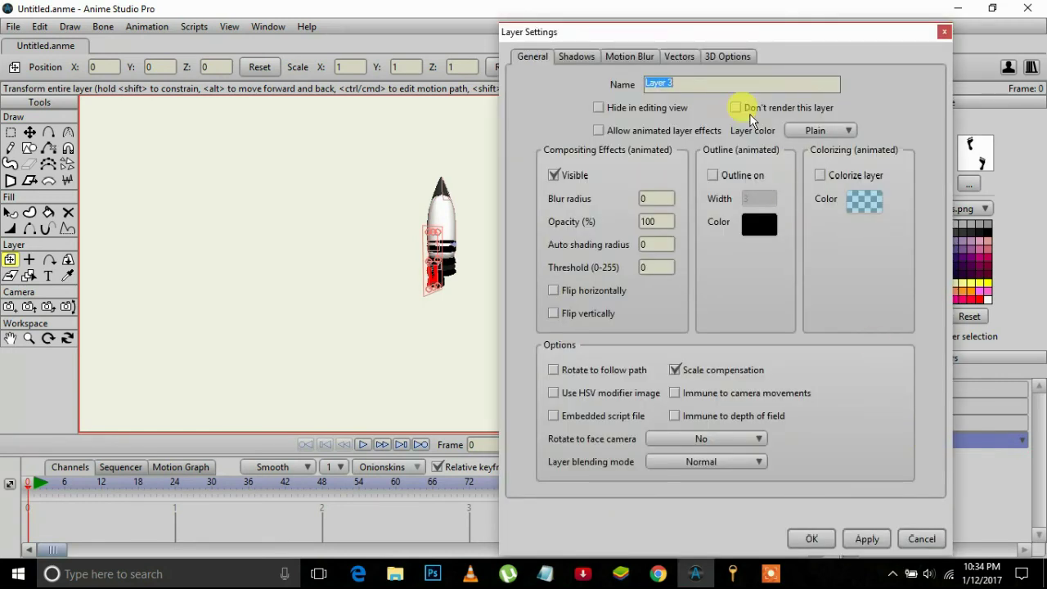
{"action": "left_click", "coordinate": [727, 56]}
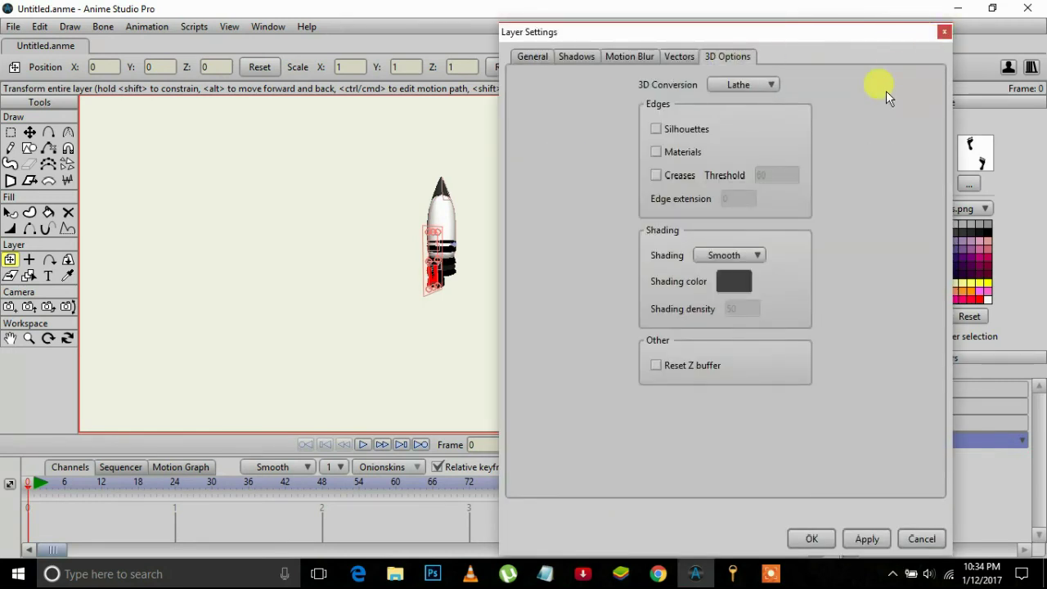
{"action": "left_click", "coordinate": [658, 176]}
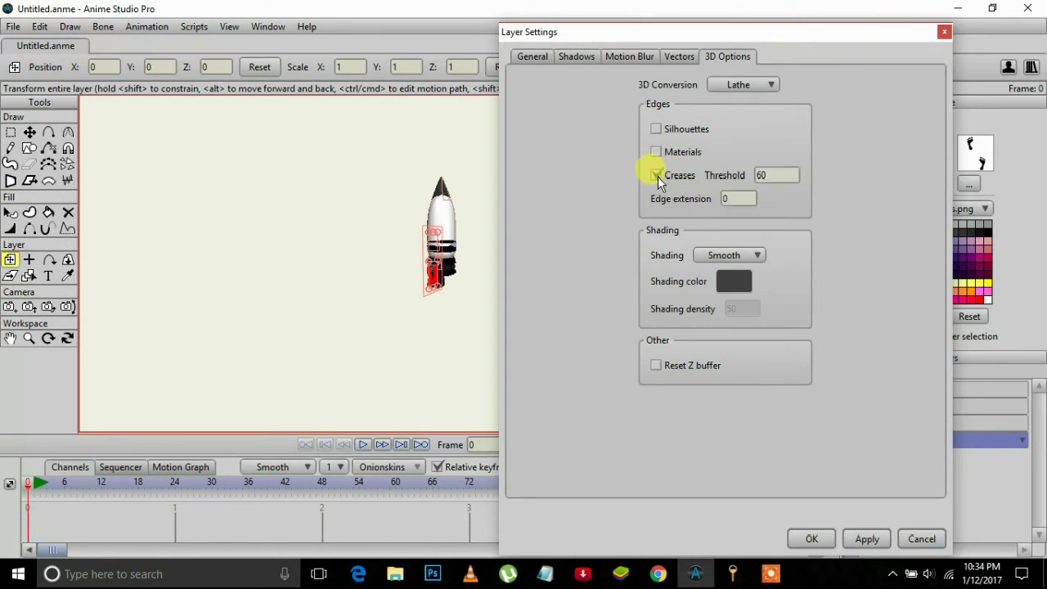
{"action": "left_click", "coordinate": [738, 199]}
{"action": "left_click", "coordinate": [751, 257]}
{"action": "left_click", "coordinate": [759, 313]}
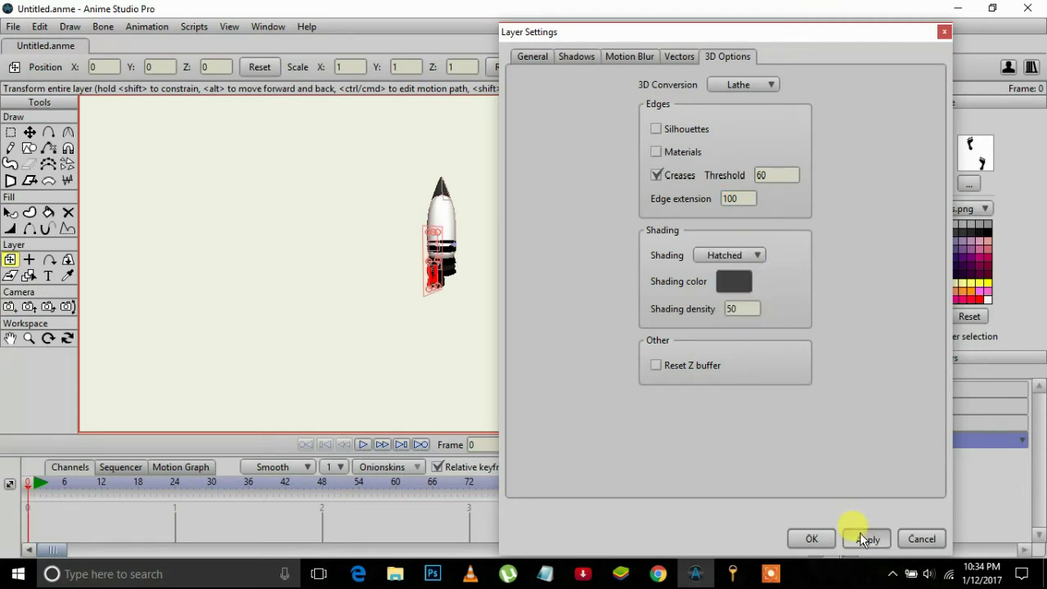
{"action": "left_click", "coordinate": [819, 536]}
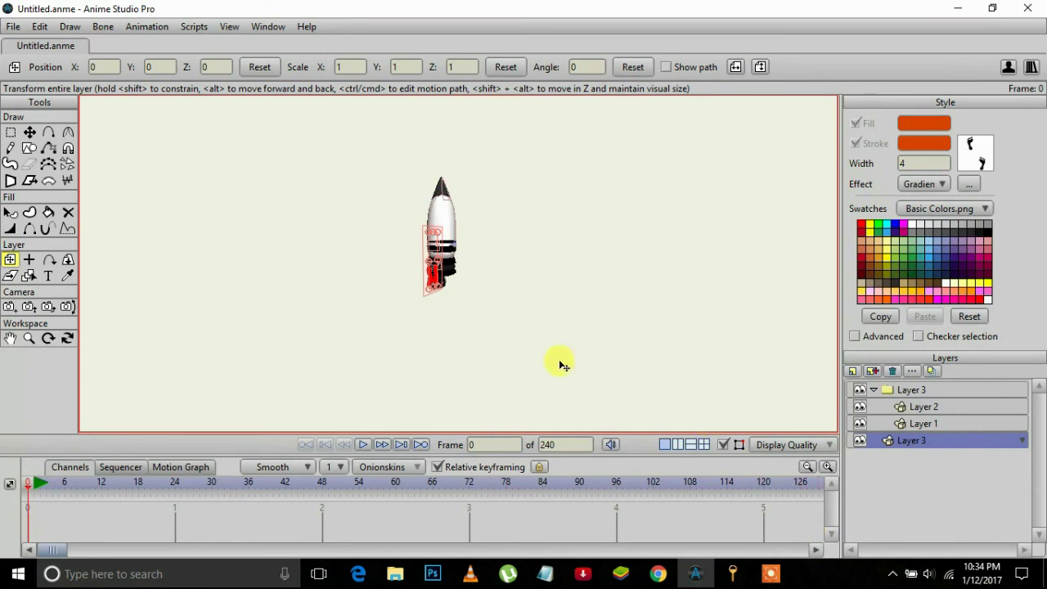
- Delete all points on the duplicated layer and move the emptied layer into the group beneath Layer 1
{"action": "left_click", "coordinate": [10, 132]}
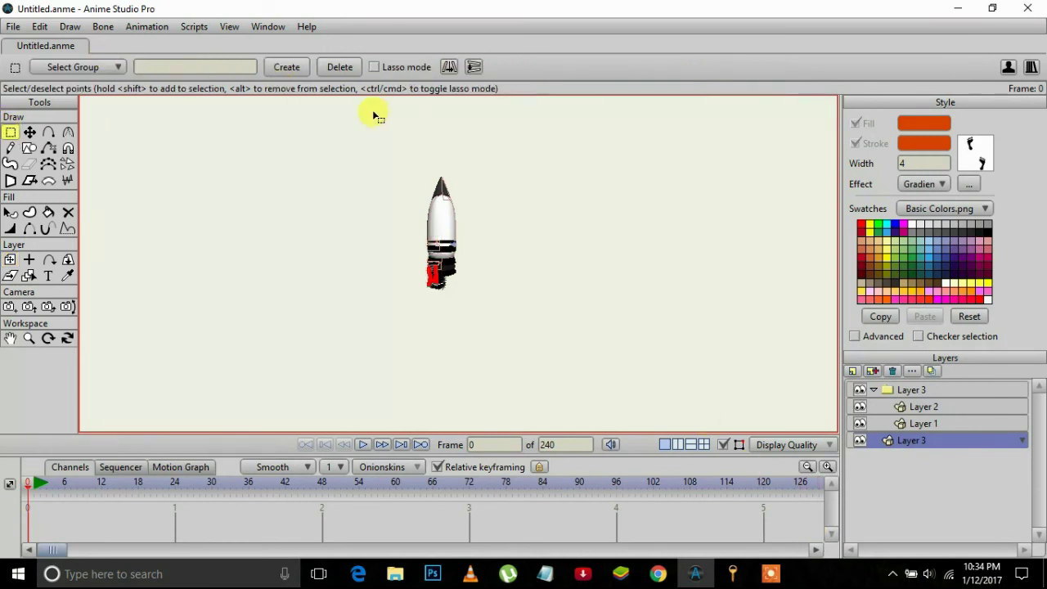
{"action": "left_click_drag", "start_coordinate": [368, 183], "coordinate": [517, 334]}
{"action": "key", "text": "Delete"}
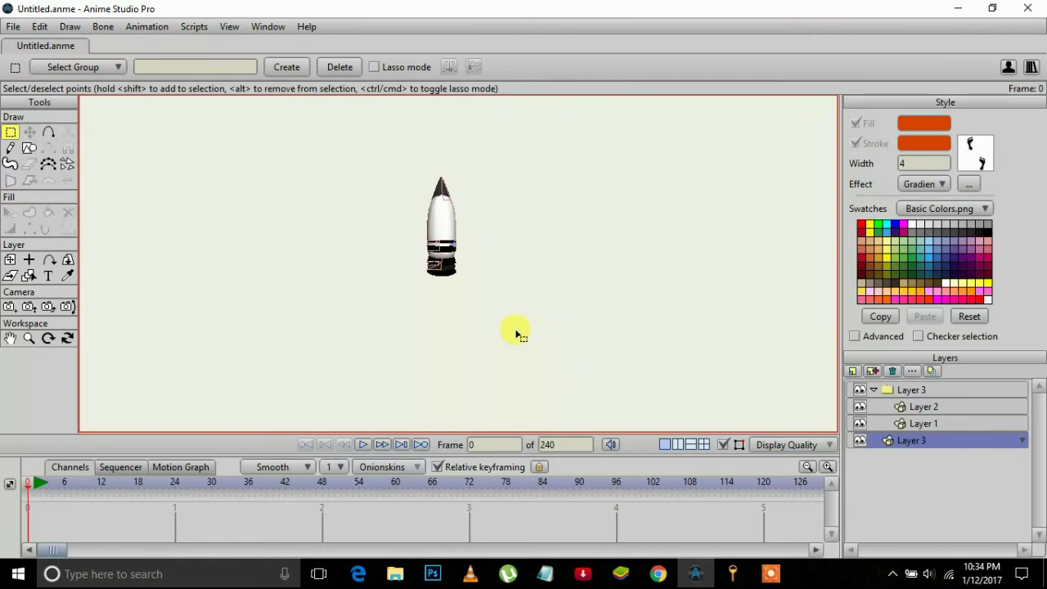
{"action": "left_click", "coordinate": [30, 337]}
{"action": "left_click_drag", "start_coordinate": [107, 319], "coordinate": [238, 284]}
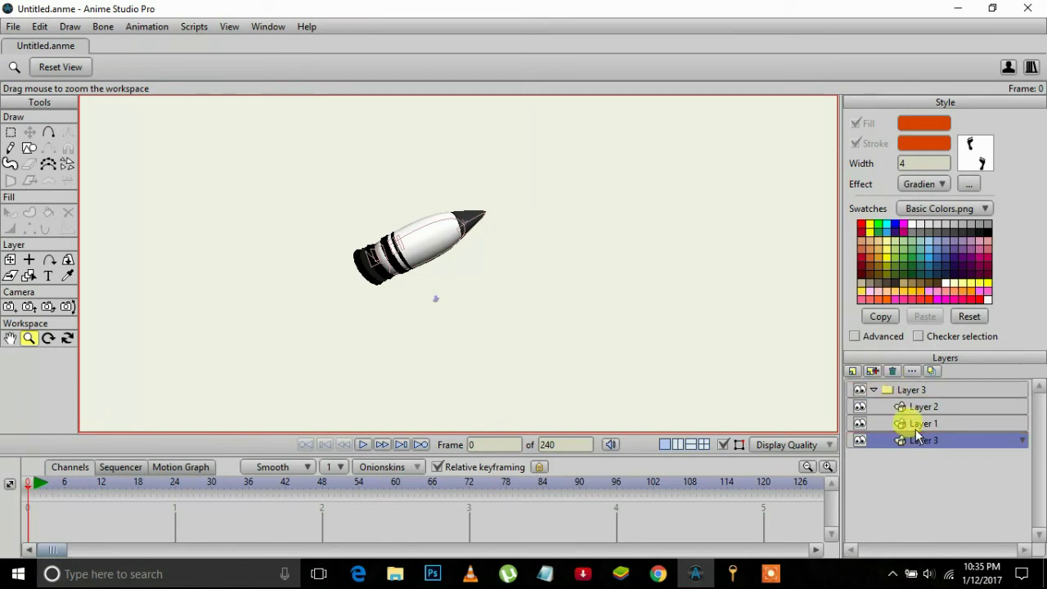
- Scale the whole group layer slightly narrower across the rocket's width
{"action": "left_click", "coordinate": [898, 390]}
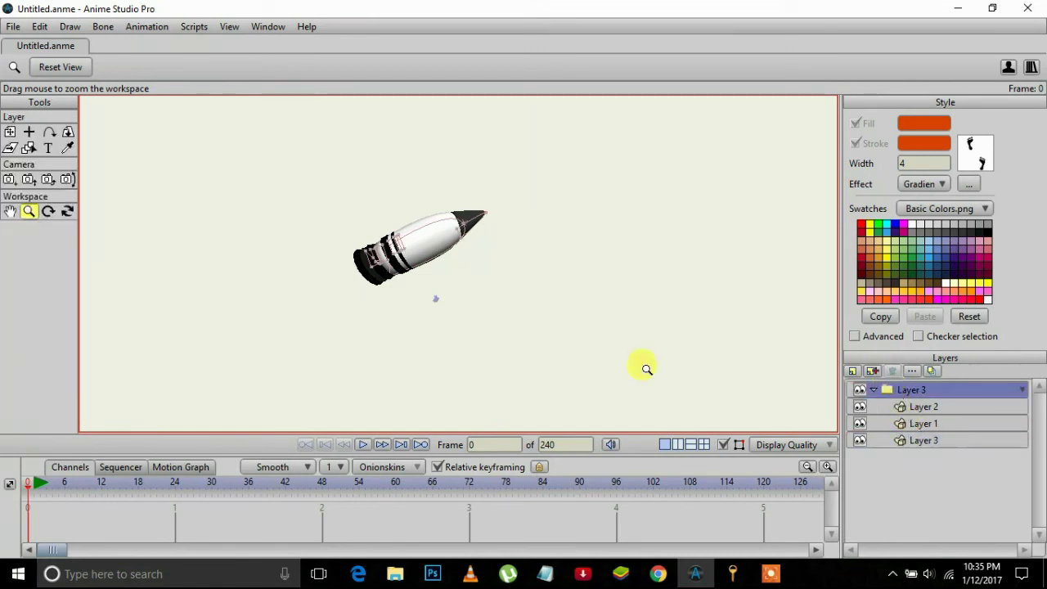
{"action": "left_click", "coordinate": [10, 131]}
{"action": "mouse_move", "coordinate": [494, 235]}
{"action": "left_mouse_down"}
{"action": "mouse_move", "coordinate": [520, 233]}
{"action": "mouse_move", "coordinate": [483, 229]}
{"action": "mouse_move", "coordinate": [486, 212]}
{"action": "mouse_move", "coordinate": [494, 216]}
{"action": "left_mouse_up"}
- On the emptied Layer 3 inside the group, draw an orange freehand stroke trailing away from the rocket's base
{"action": "left_click", "coordinate": [893, 440]}
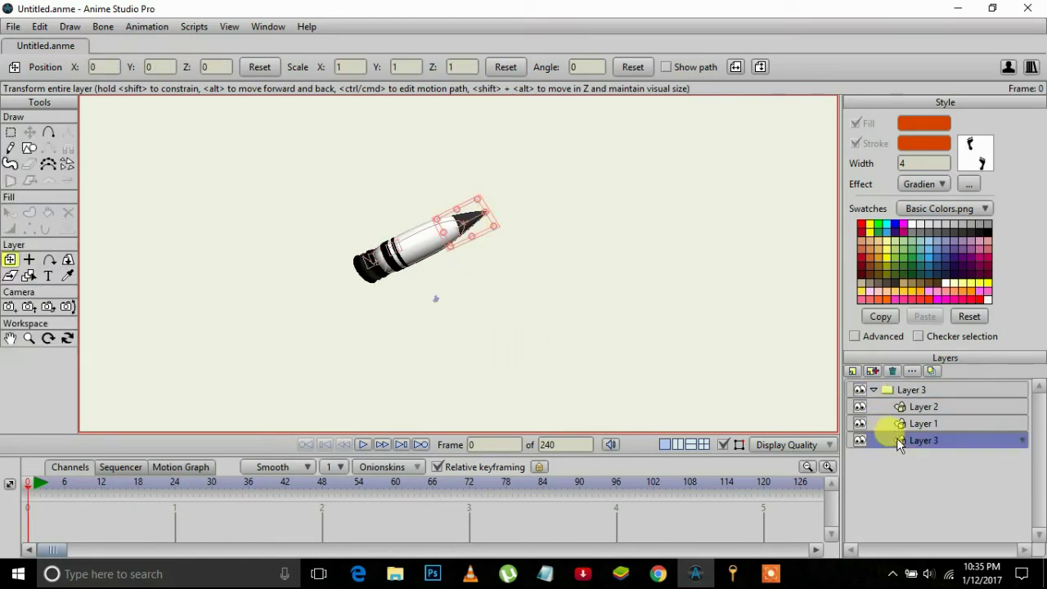
{"action": "left_click", "coordinate": [10, 148]}
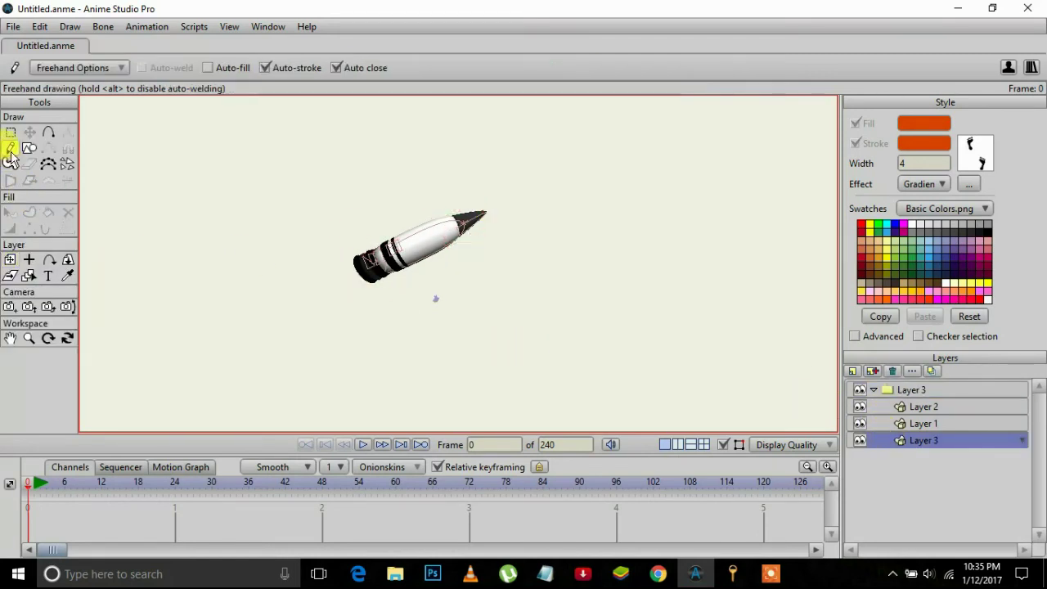
{"action": "mouse_move", "coordinate": [370, 276]}
{"action": "left_mouse_down"}
{"action": "mouse_move", "coordinate": [287, 357]}
{"action": "mouse_move", "coordinate": [290, 377]}
{"action": "mouse_move", "coordinate": [276, 388]}
{"action": "left_mouse_up"}
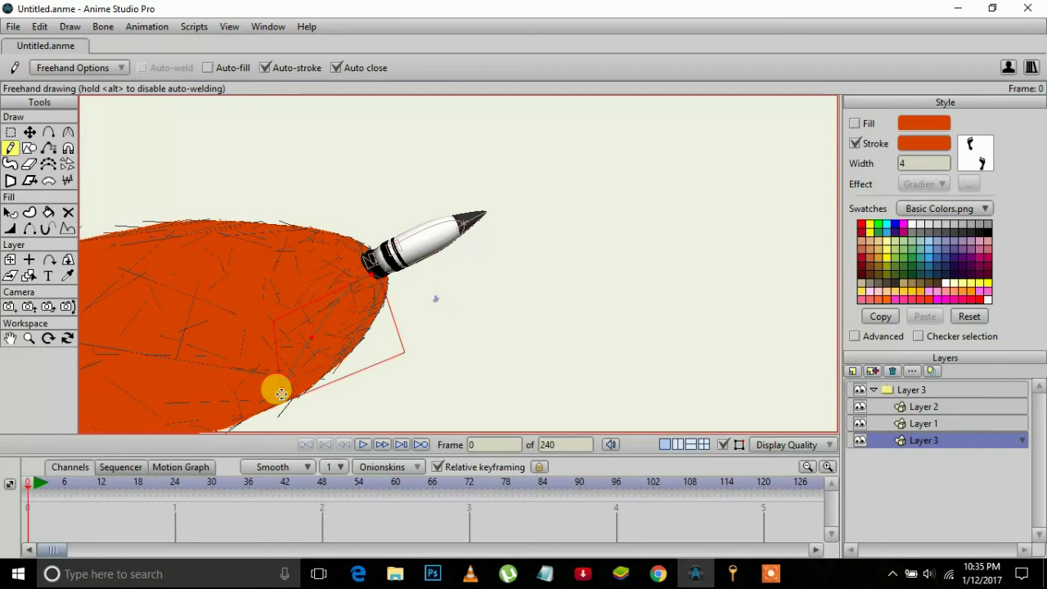
- Undo the closed orange exhaust stroke drawn on the Layer 3 inside the group
{"action": "left_click", "coordinate": [29, 132]}
{"action": "left_click", "coordinate": [460, 362]}
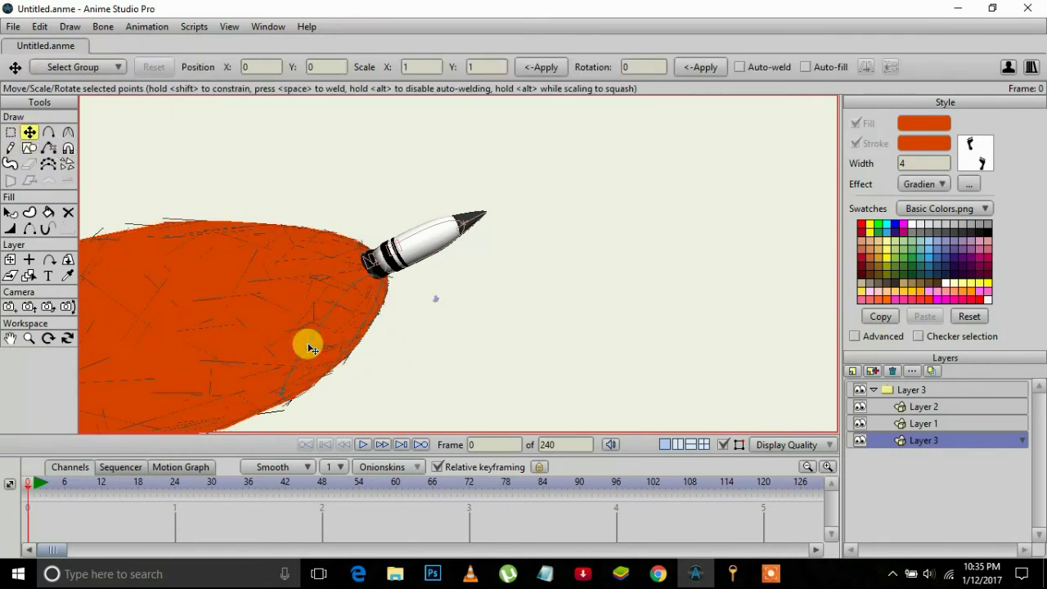
{"action": "key", "text": "ctrl+z"}
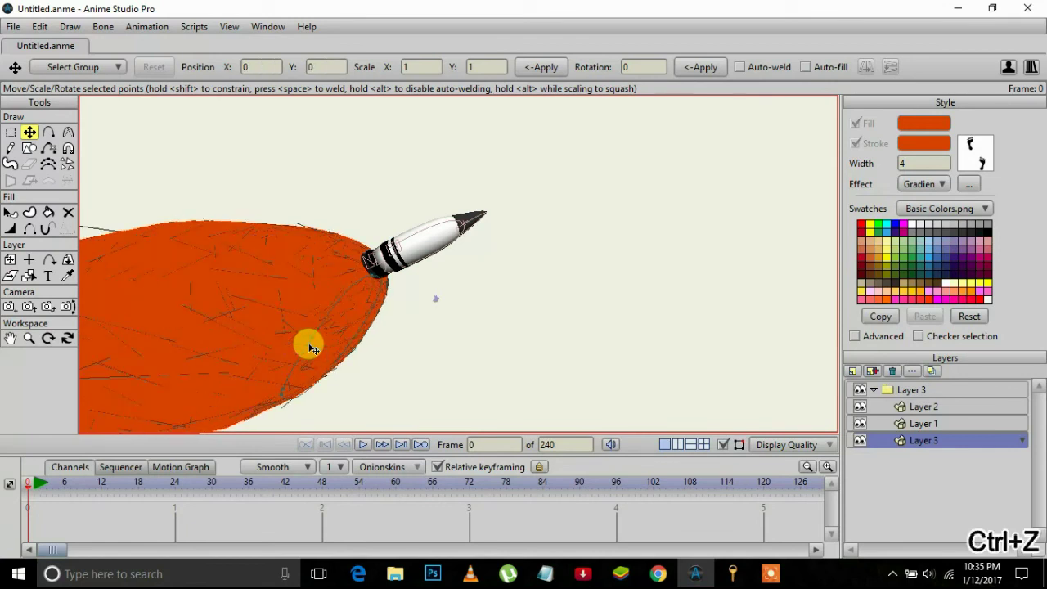
{"action": "key", "text": "ctrl+z"}
{"action": "key", "text": "ctrl+z"}
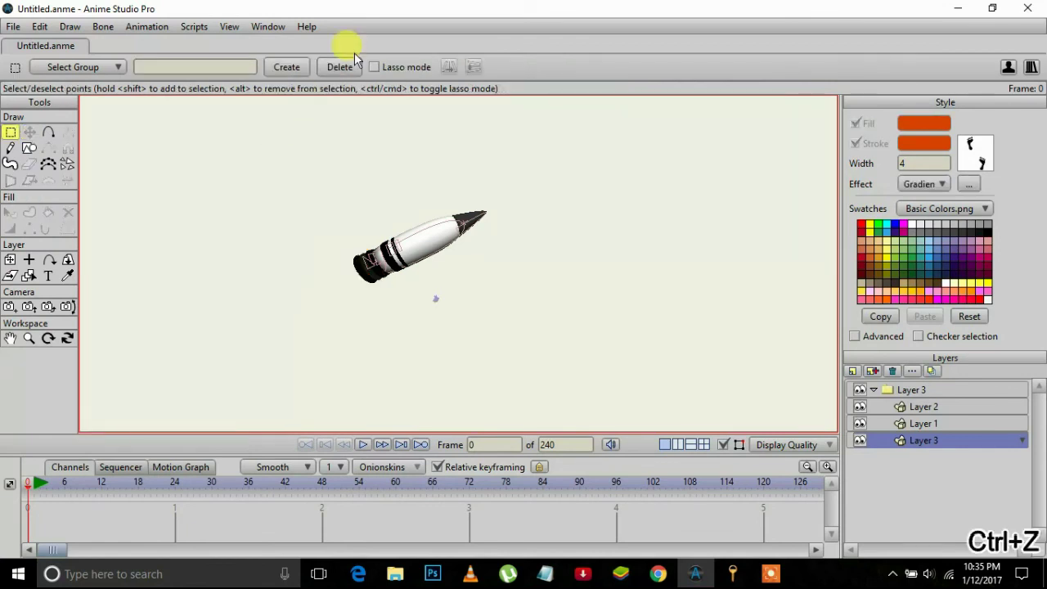
- Turn off Auto close for freehand drawing and redraw the exhaust as an open stroke trailing diagonally from the rocket's base
{"action": "left_click", "coordinate": [11, 148]}
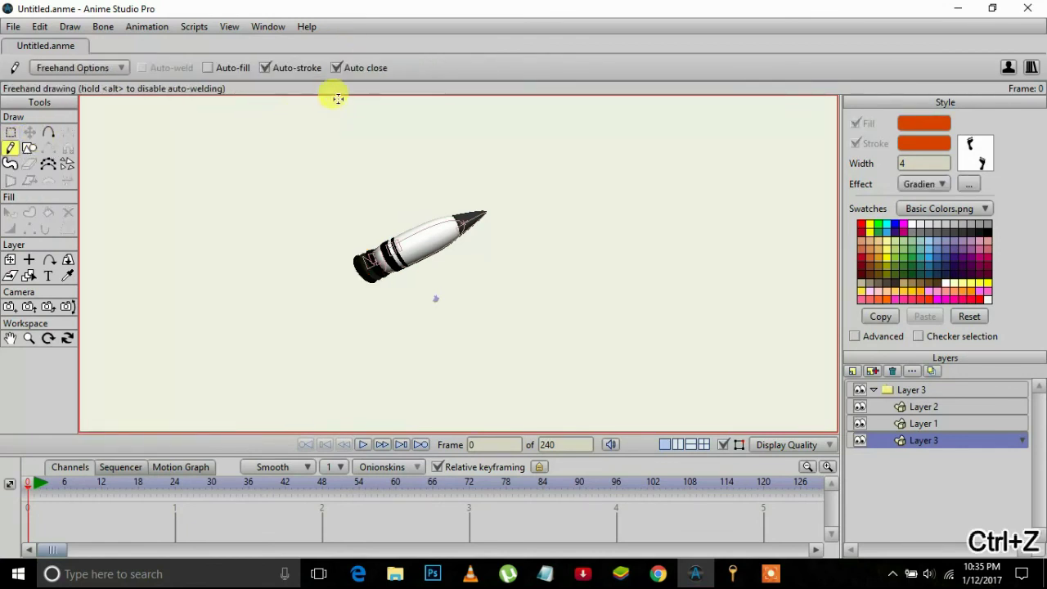
{"action": "left_click", "coordinate": [336, 68]}
{"action": "mouse_move", "coordinate": [371, 277]}
{"action": "left_mouse_down"}
{"action": "mouse_move", "coordinate": [275, 382]}
{"action": "mouse_move", "coordinate": [224, 404]}
{"action": "mouse_move", "coordinate": [210, 431]}
{"action": "left_mouse_up"}
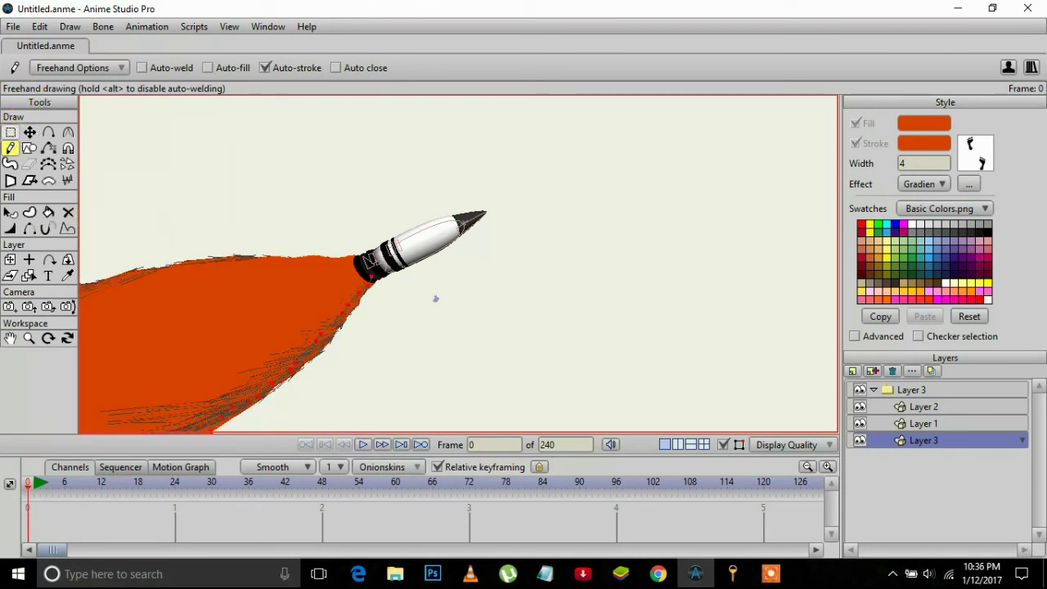
{"action": "key", "text": "ctrl+z"}
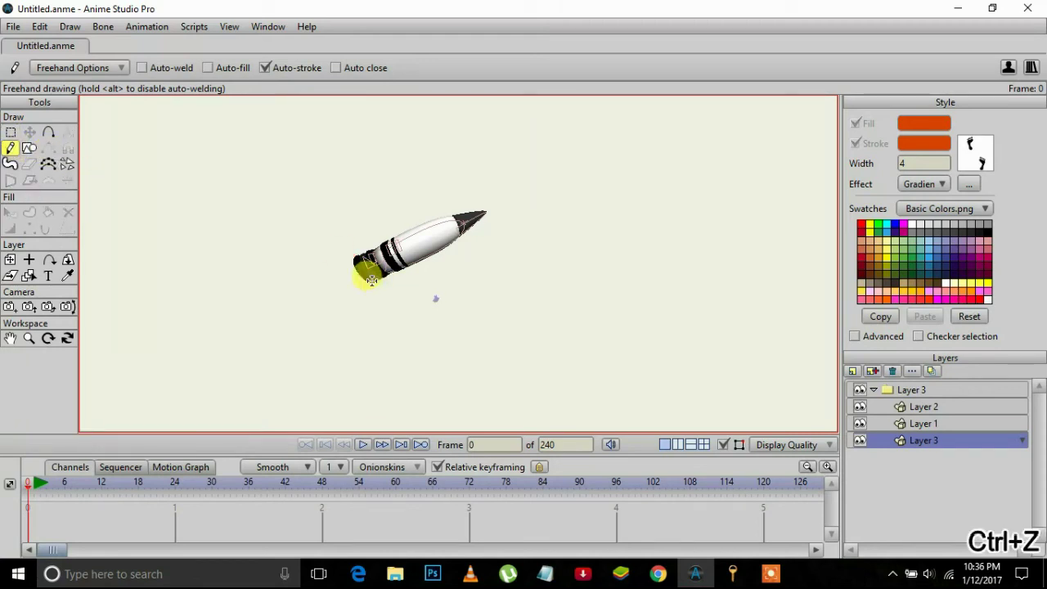
{"action": "mouse_move", "coordinate": [371, 275]}
{"action": "left_mouse_down"}
{"action": "mouse_move", "coordinate": [245, 387]}
{"action": "mouse_move", "coordinate": [210, 420]}
{"action": "left_mouse_up"}
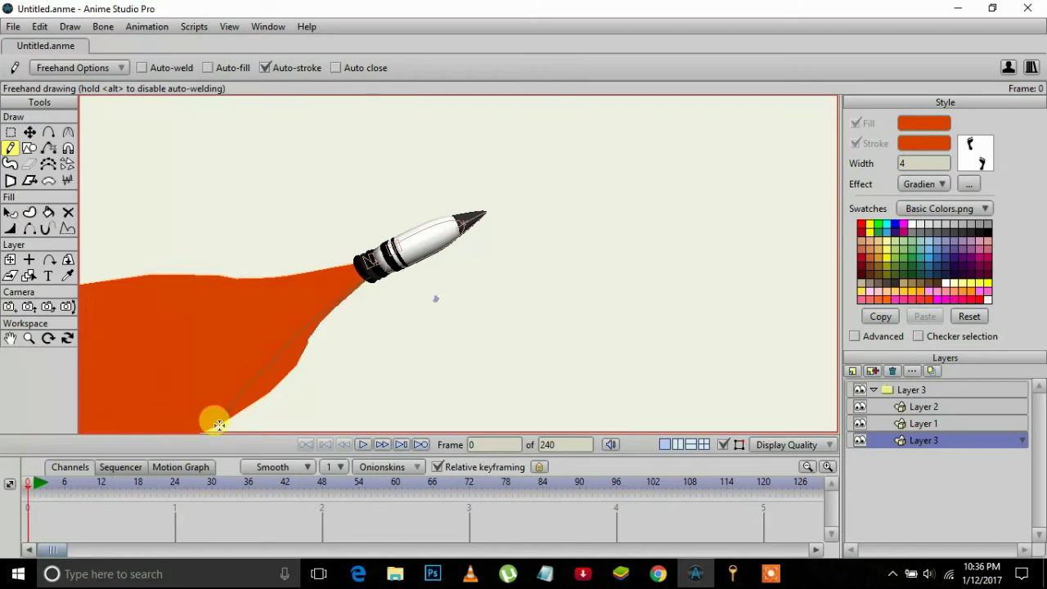
- Move points along the exhaust stroke to reshape the orange plume behind the rocket
{"action": "left_click", "coordinate": [29, 337]}
{"action": "left_click_drag", "start_coordinate": [322, 306], "coordinate": [142, 273]}
{"action": "left_click_drag", "start_coordinate": [210, 309], "coordinate": [245, 323]}
{"action": "left_click", "coordinate": [30, 132]}
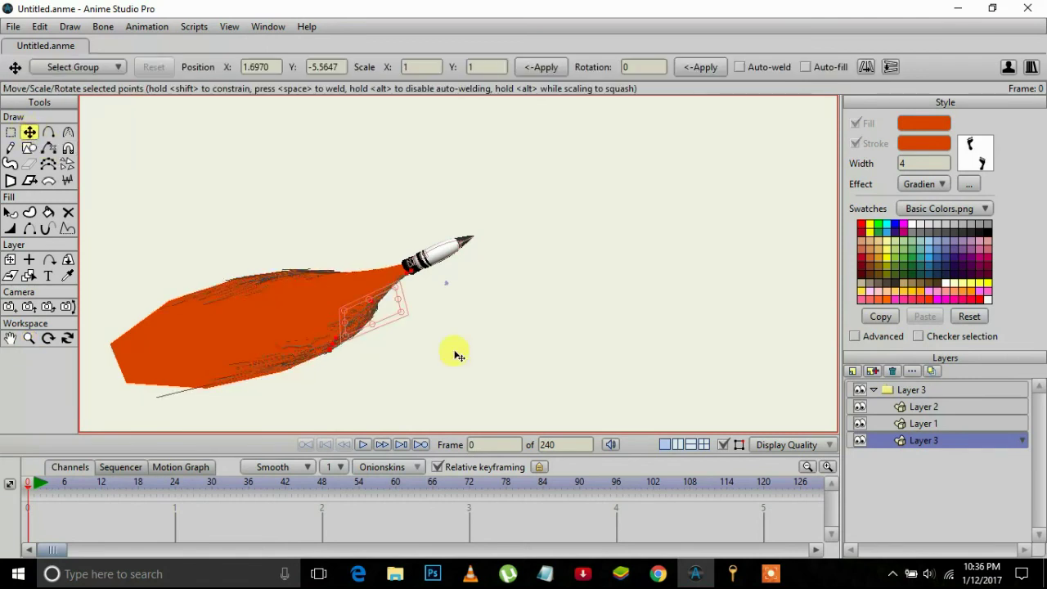
{"action": "left_click", "coordinate": [355, 362]}
{"action": "left_click_drag", "start_coordinate": [306, 351], "coordinate": [241, 373]}
- Orbit the workspace around the rocket and examine the exhaust's 3D shape from several angles
{"action": "left_click", "coordinate": [69, 344]}
{"action": "left_click_drag", "start_coordinate": [237, 304], "coordinate": [423, 330]}
{"action": "left_click", "coordinate": [28, 338]}
{"action": "left_click_drag", "start_coordinate": [10, 338], "coordinate": [42, 206]}
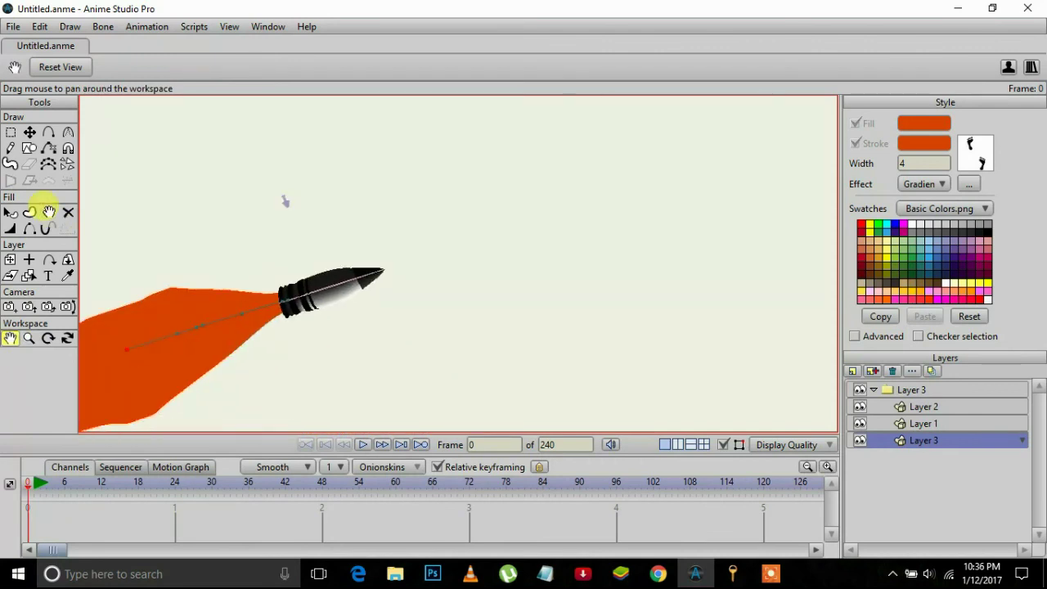
{"action": "left_click", "coordinate": [67, 338]}
{"action": "left_click_drag", "start_coordinate": [164, 319], "coordinate": [138, 324]}
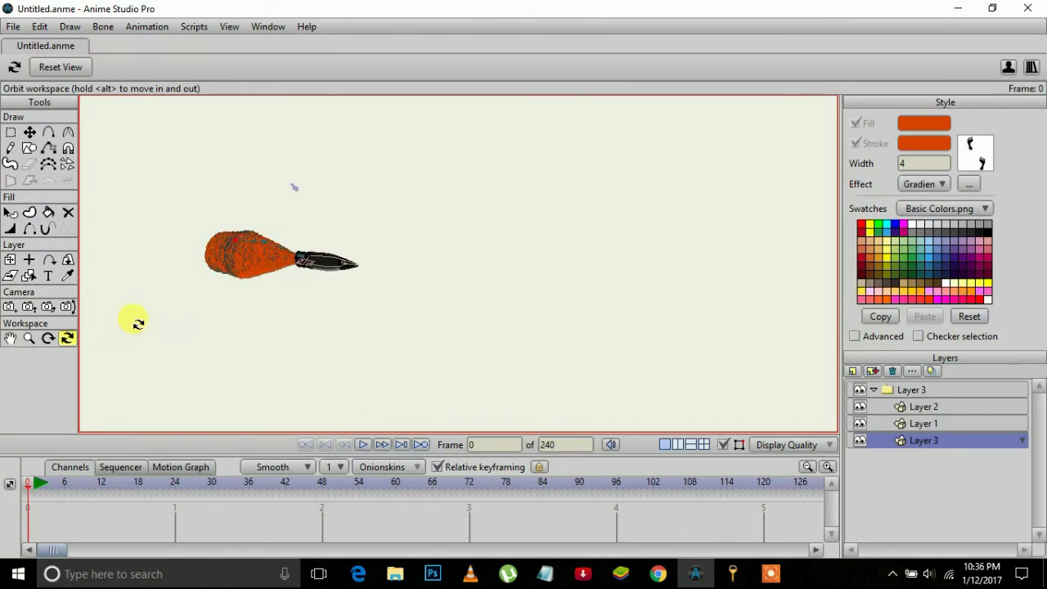
{"action": "left_click", "coordinate": [60, 67]}
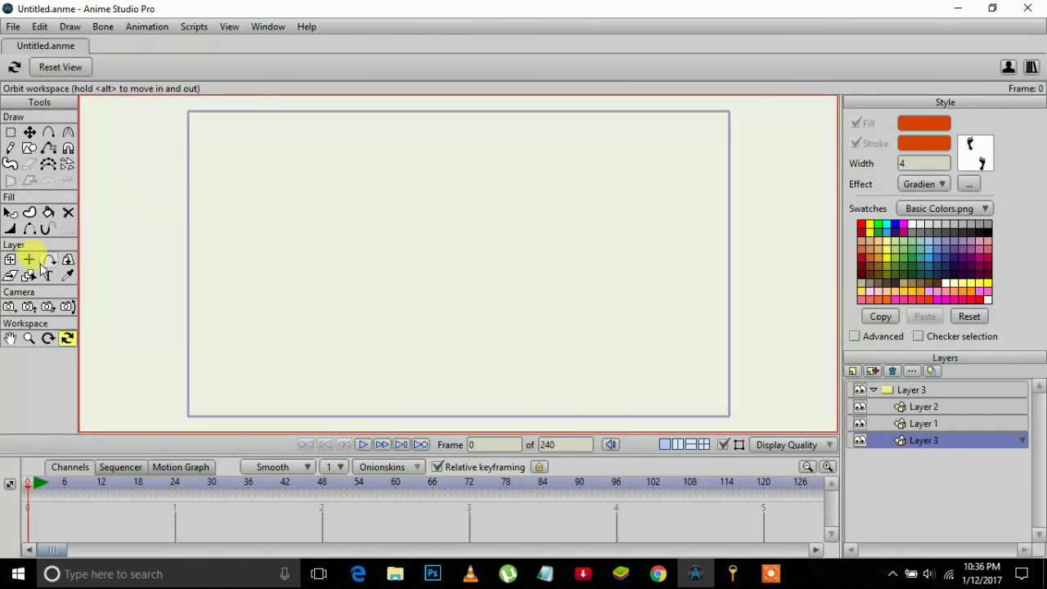
{"action": "left_click", "coordinate": [28, 338]}
{"action": "left_click_drag", "start_coordinate": [341, 271], "coordinate": [508, 362]}
{"action": "left_click_drag", "start_coordinate": [193, 254], "coordinate": [558, 328]}
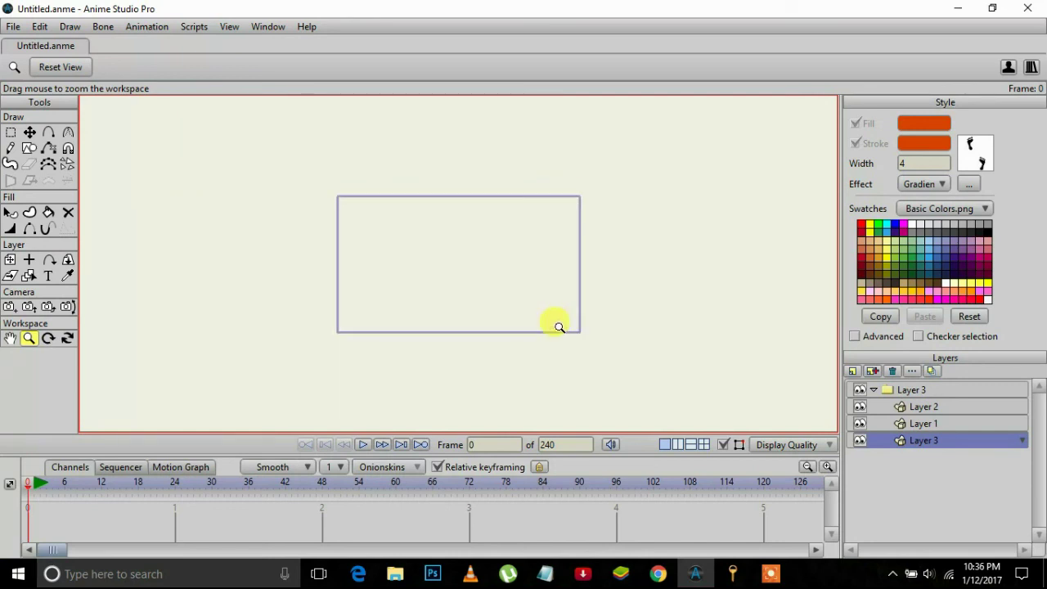
{"action": "left_click", "coordinate": [69, 341]}
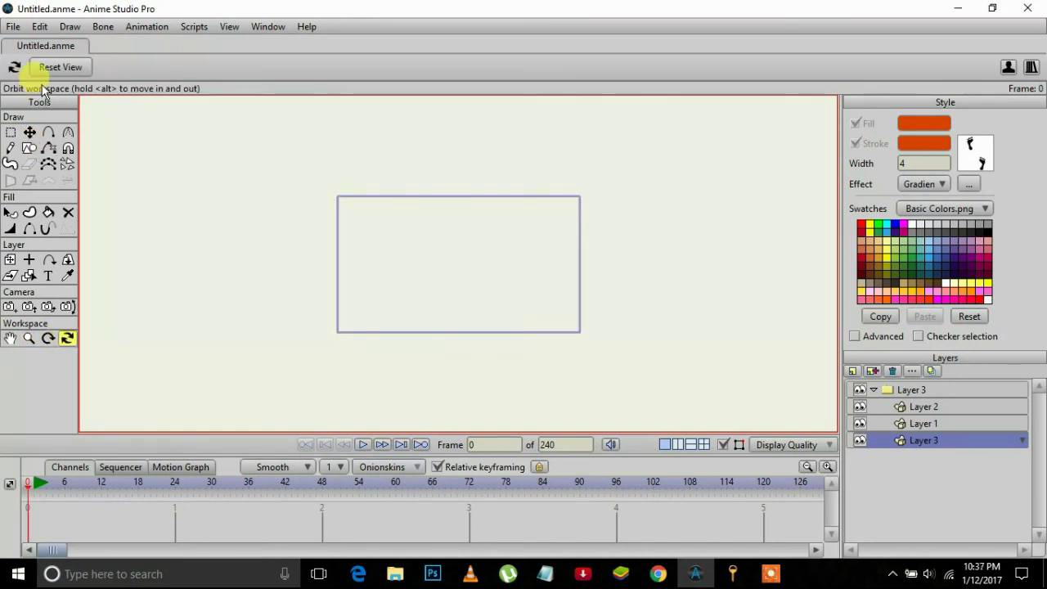
{"action": "left_click_drag", "start_coordinate": [349, 282], "coordinate": [349, 280]}
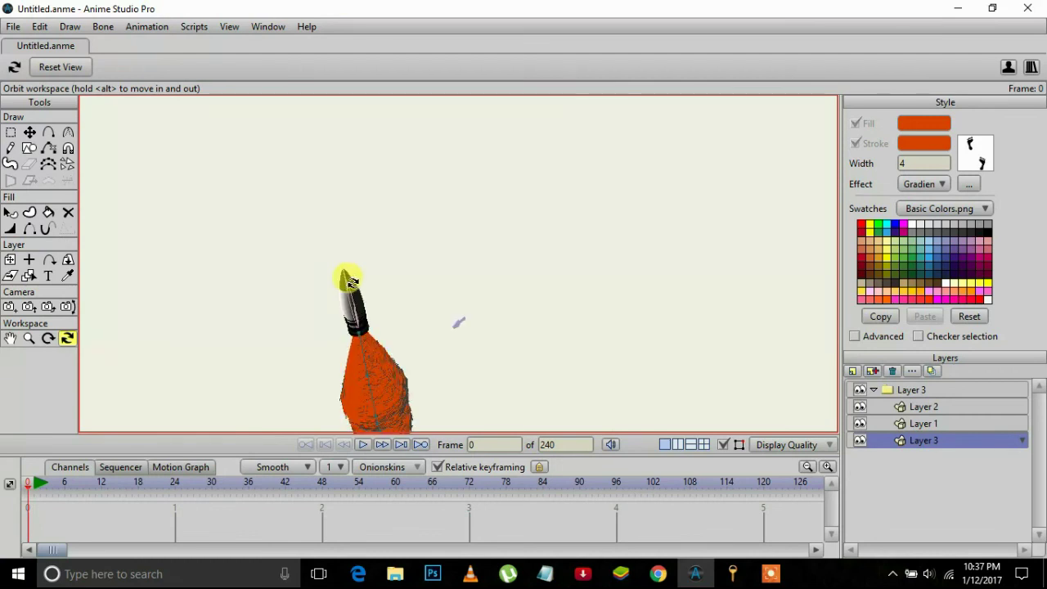
- Move the whole Layer 3 group, rocket and exhaust together, across the orbited workspace instead of the exhaust layer alone
{"action": "left_click", "coordinate": [10, 259]}
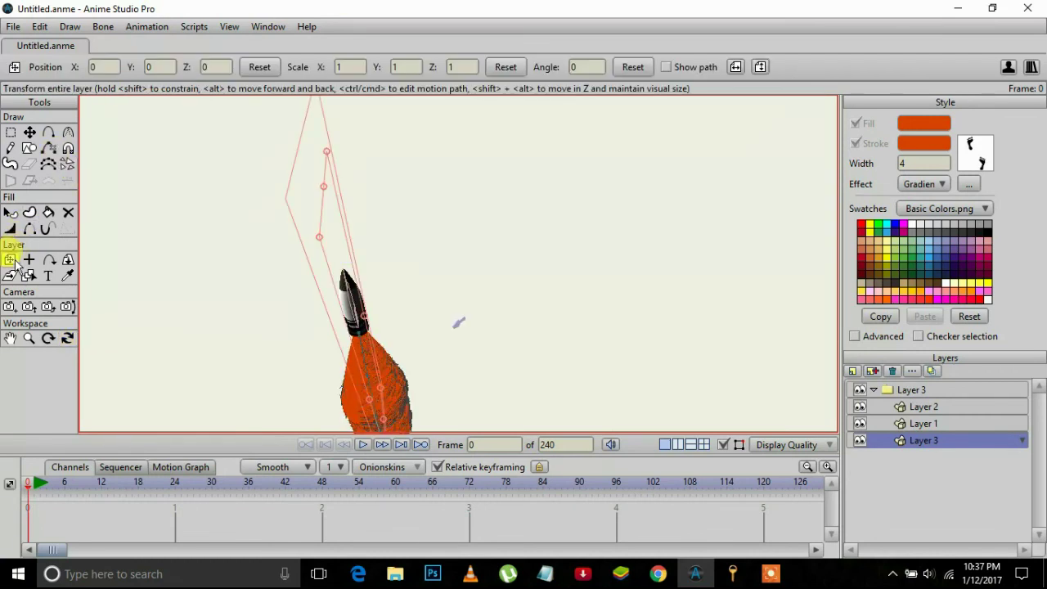
{"action": "left_click_drag", "start_coordinate": [345, 299], "coordinate": [536, 245]}
{"action": "key", "text": "ctrl+z"}
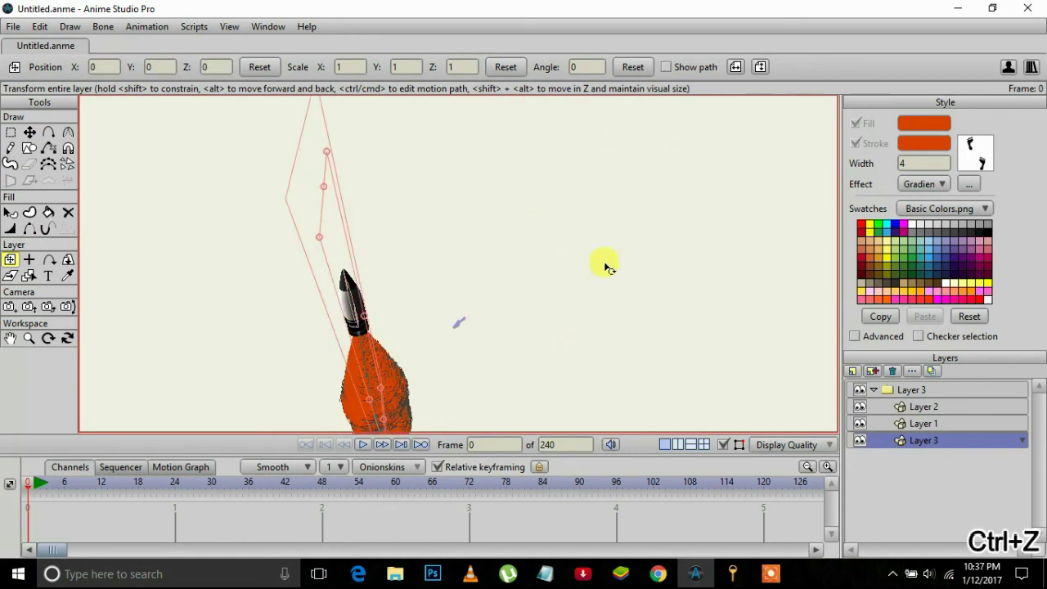
{"action": "left_click", "coordinate": [910, 389]}
{"action": "left_click_drag", "start_coordinate": [346, 303], "coordinate": [574, 229]}
- From the reset front view, move the rocket group into the camera frame and rotate it to about -58.5 degrees
{"action": "left_click", "coordinate": [67, 211]}
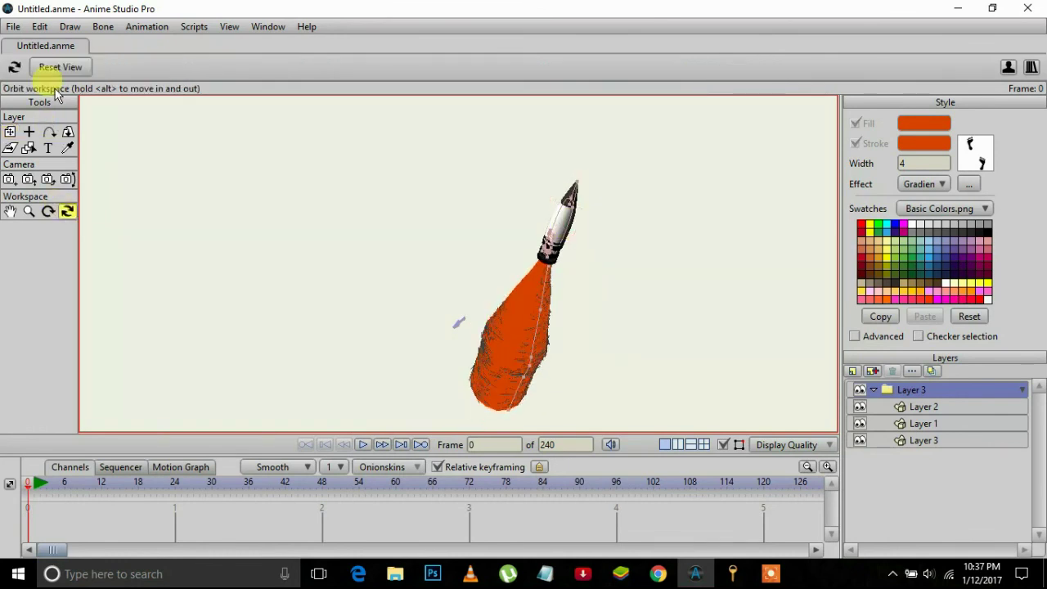
{"action": "left_click", "coordinate": [58, 68]}
{"action": "left_click", "coordinate": [29, 212]}
{"action": "left_click_drag", "start_coordinate": [397, 249], "coordinate": [338, 234]}
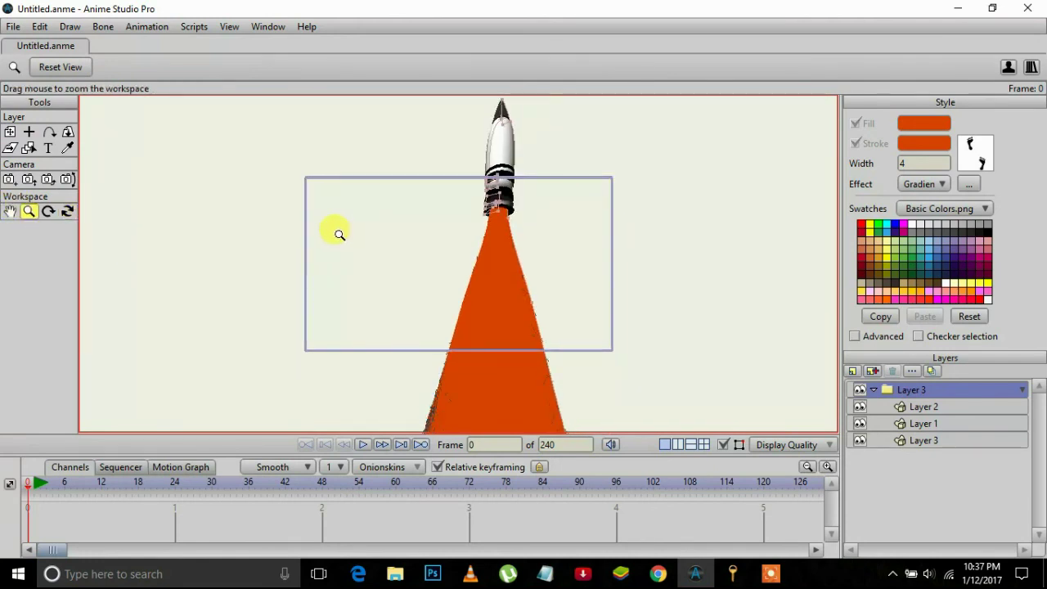
{"action": "left_click", "coordinate": [9, 133]}
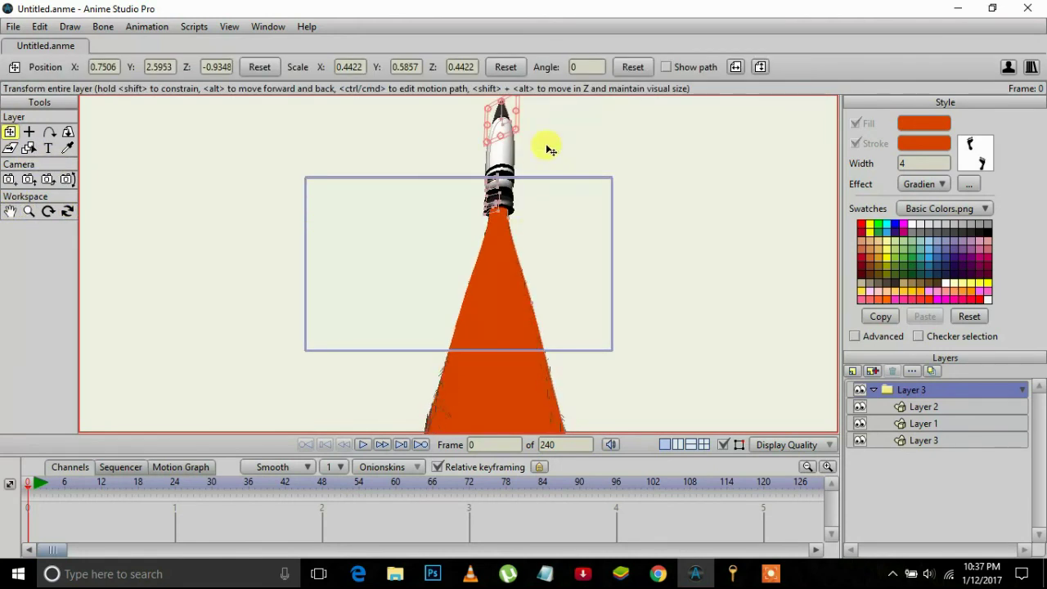
{"action": "left_click_drag", "start_coordinate": [518, 123], "coordinate": [441, 244]}
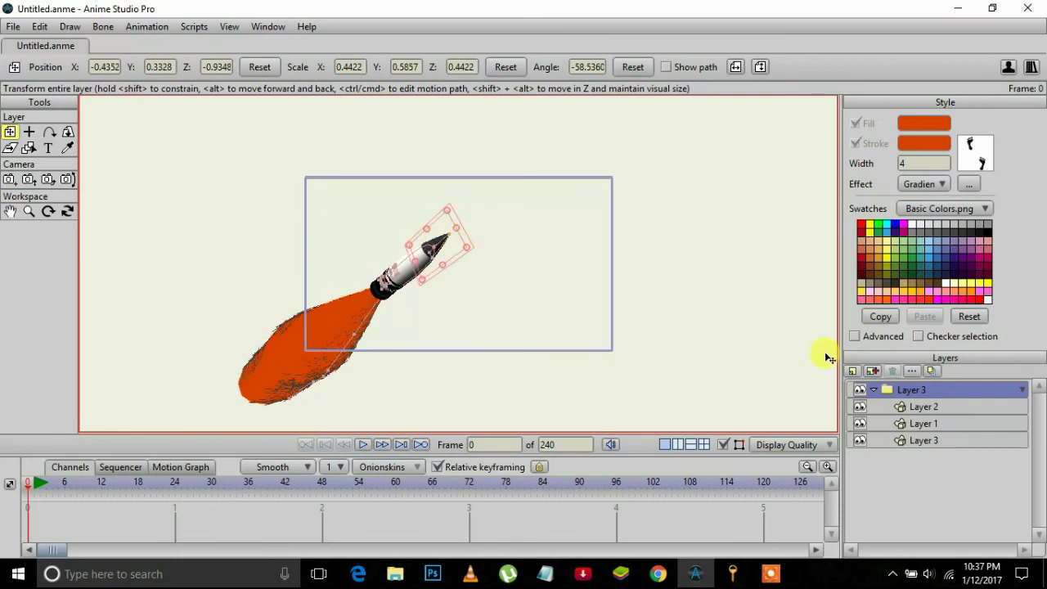
- Duplicate the rocket group with its default name, shrink the copy to about 0.17 in X, and place it below the original at about -52.8 degrees
{"action": "left_click", "coordinate": [872, 373]}
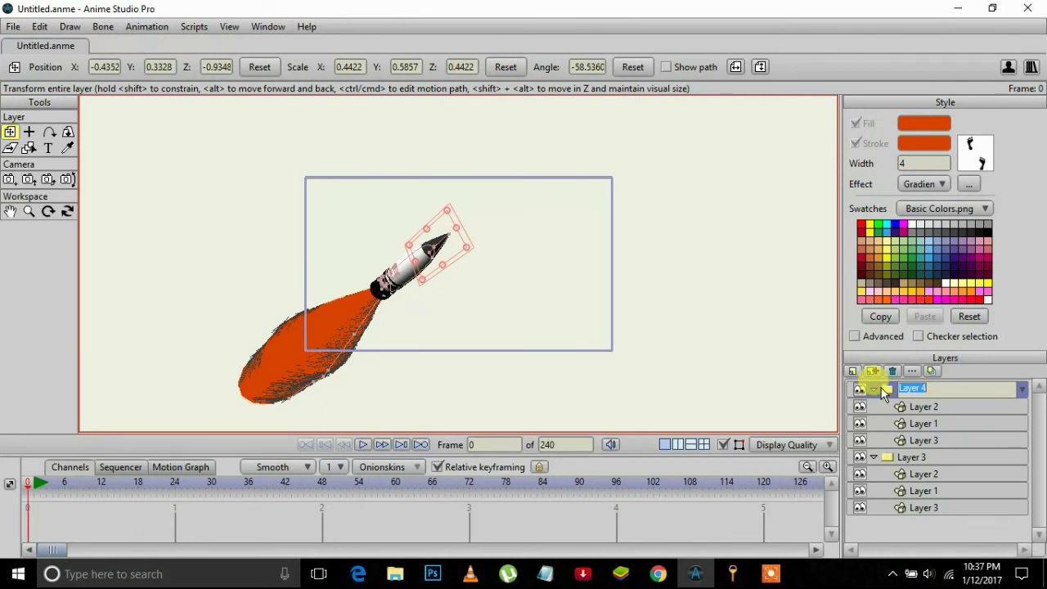
{"action": "key", "text": "Return"}
{"action": "left_click_drag", "start_coordinate": [462, 261], "coordinate": [496, 300]}
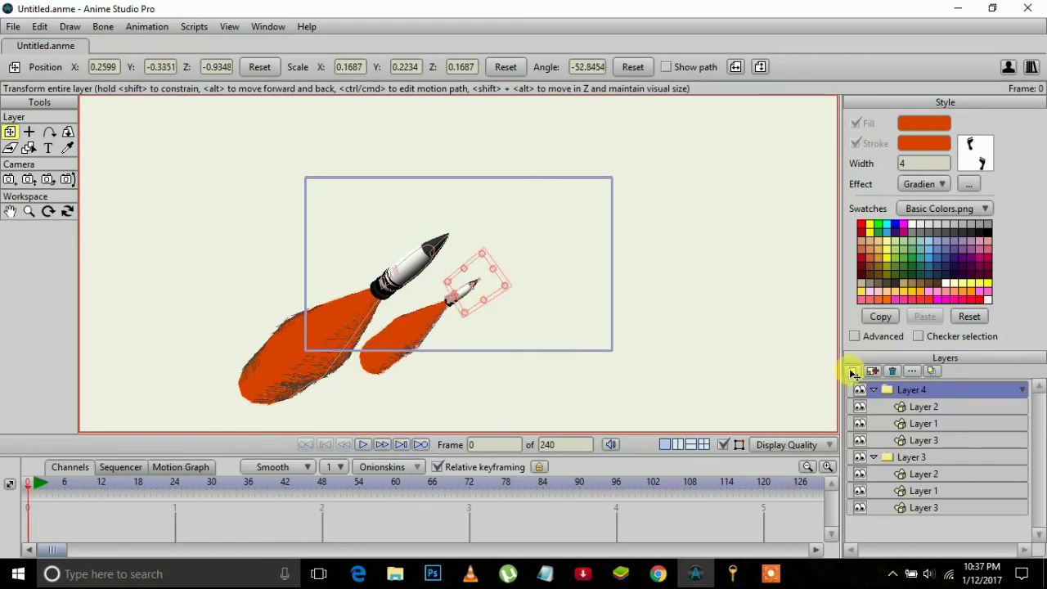
- On Layer 3 of the duplicated group, move the exhaust's points to give the small rocket a narrower, longer plume
{"action": "left_click", "coordinate": [933, 440]}
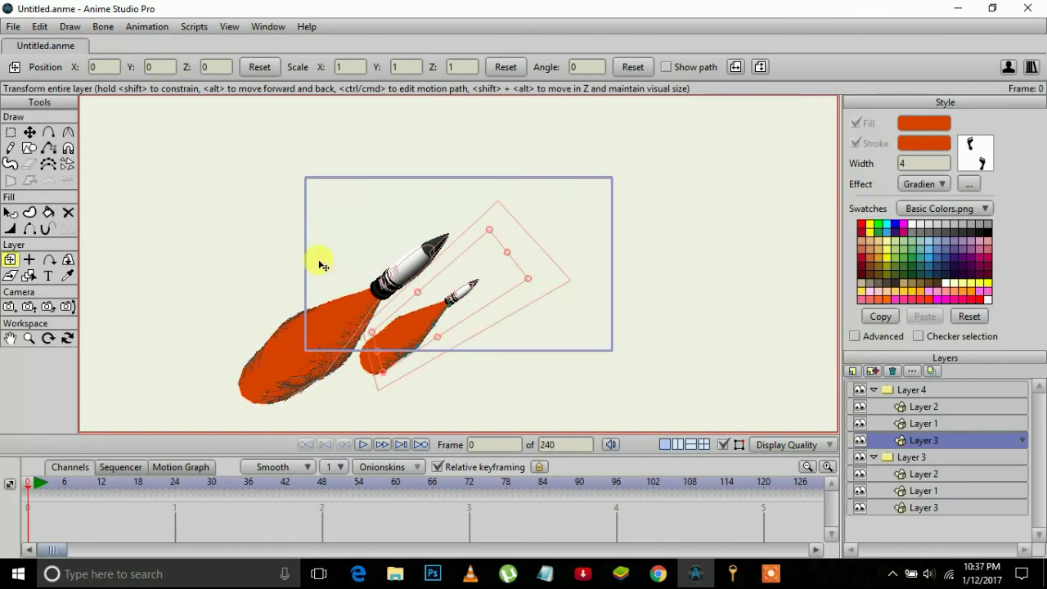
{"action": "left_click", "coordinate": [31, 148]}
{"action": "left_click", "coordinate": [29, 133]}
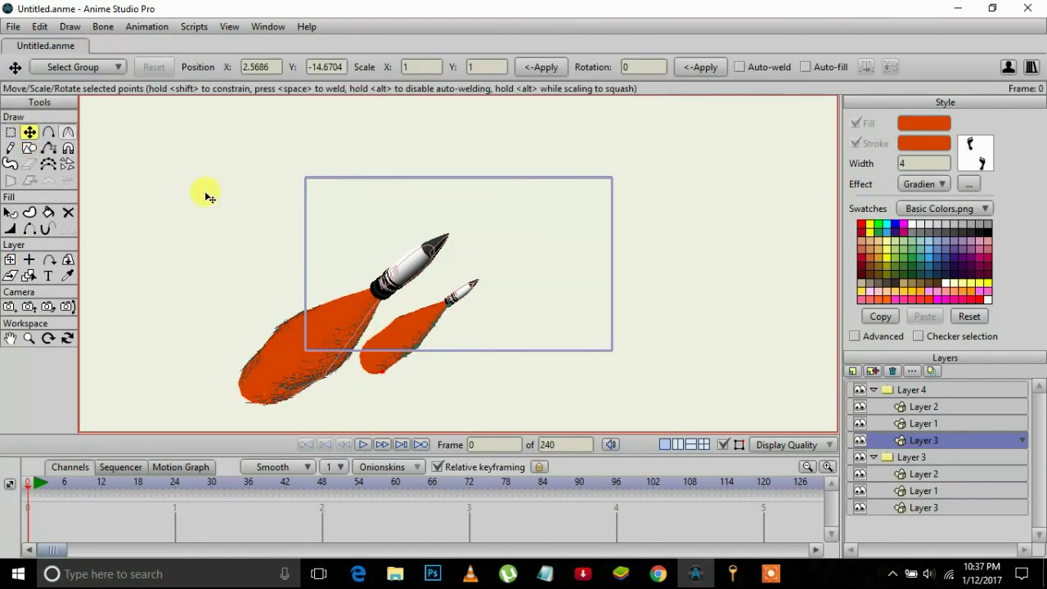
{"action": "left_click", "coordinate": [400, 360]}
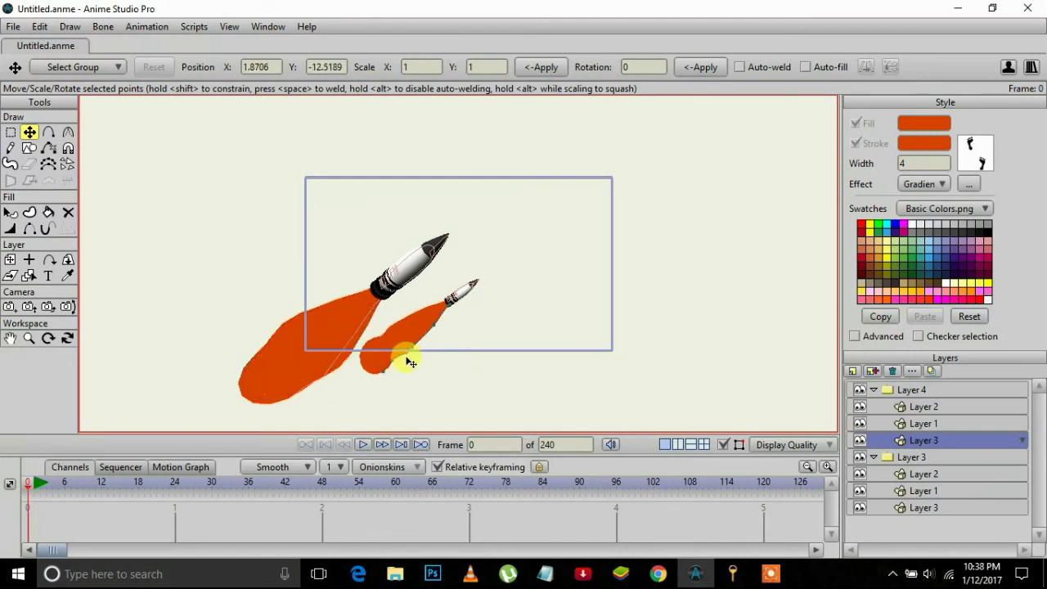
{"action": "left_click", "coordinate": [433, 331]}
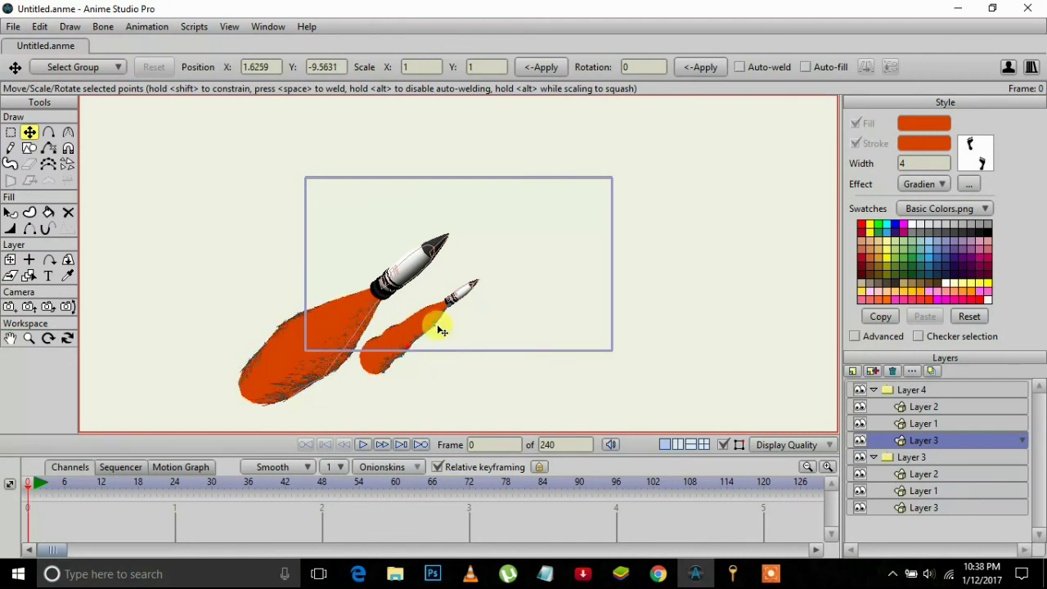
{"action": "left_click", "coordinate": [421, 344]}
{"action": "left_click", "coordinate": [393, 367]}
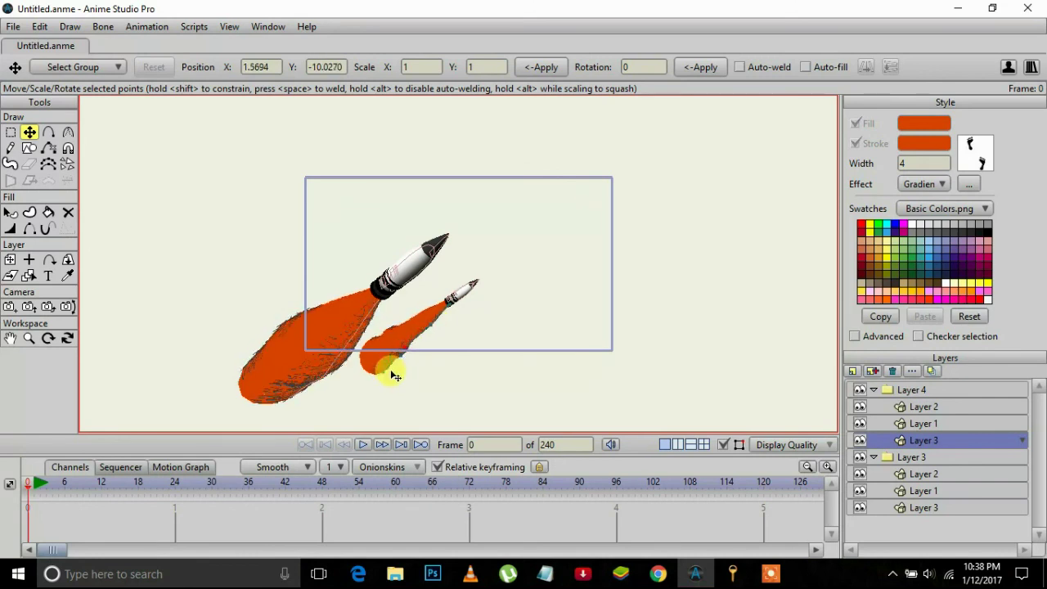
{"action": "left_click_drag", "start_coordinate": [385, 378], "coordinate": [373, 383]}
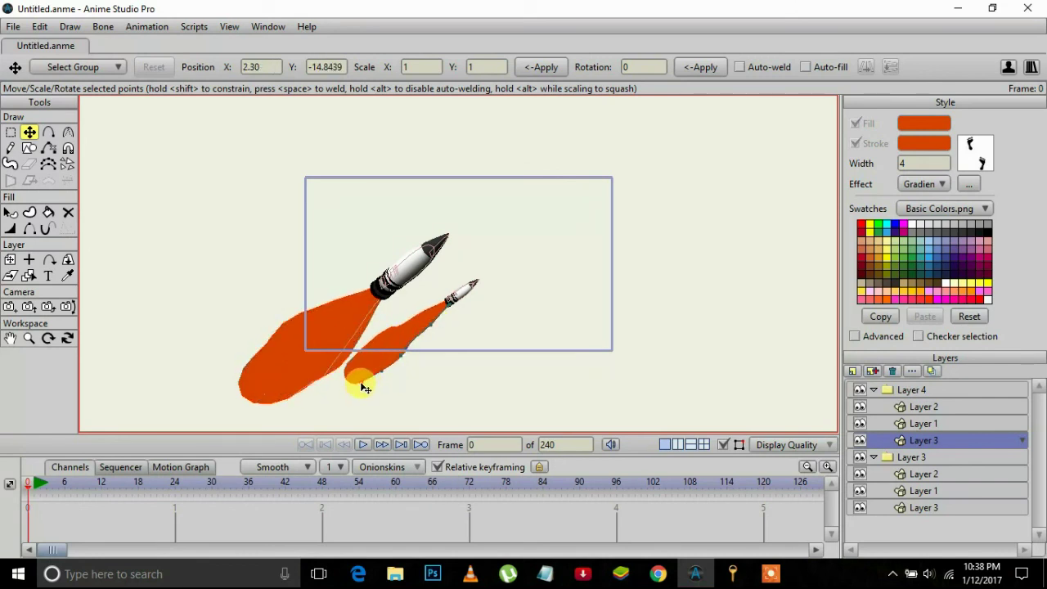